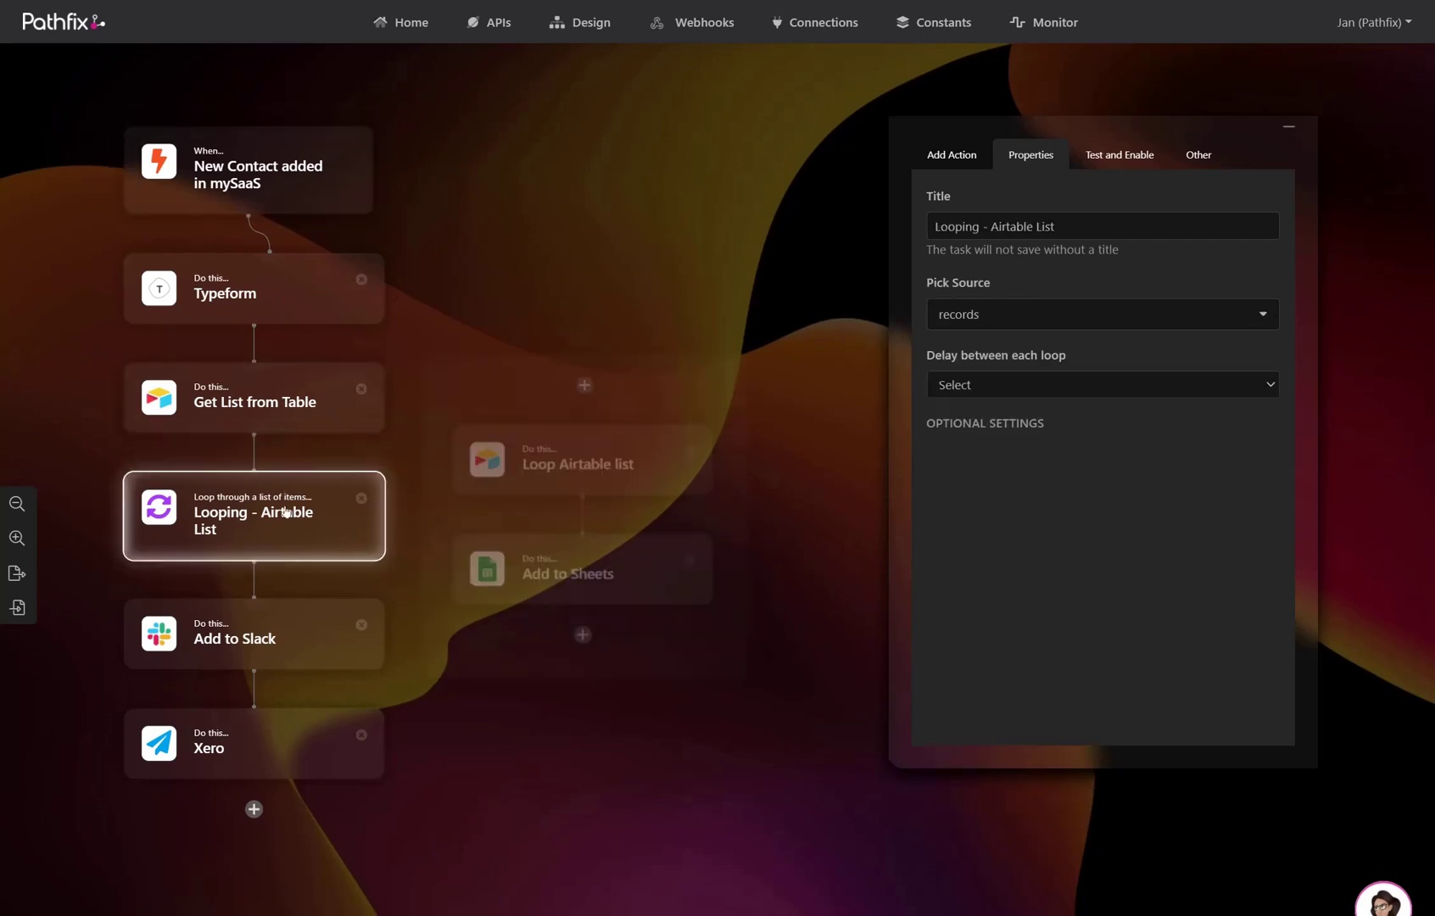
# - Open the New Contact added in mySaaS trigger's other settings and generate its run endpoint URL
pyautogui.click(615, 486)
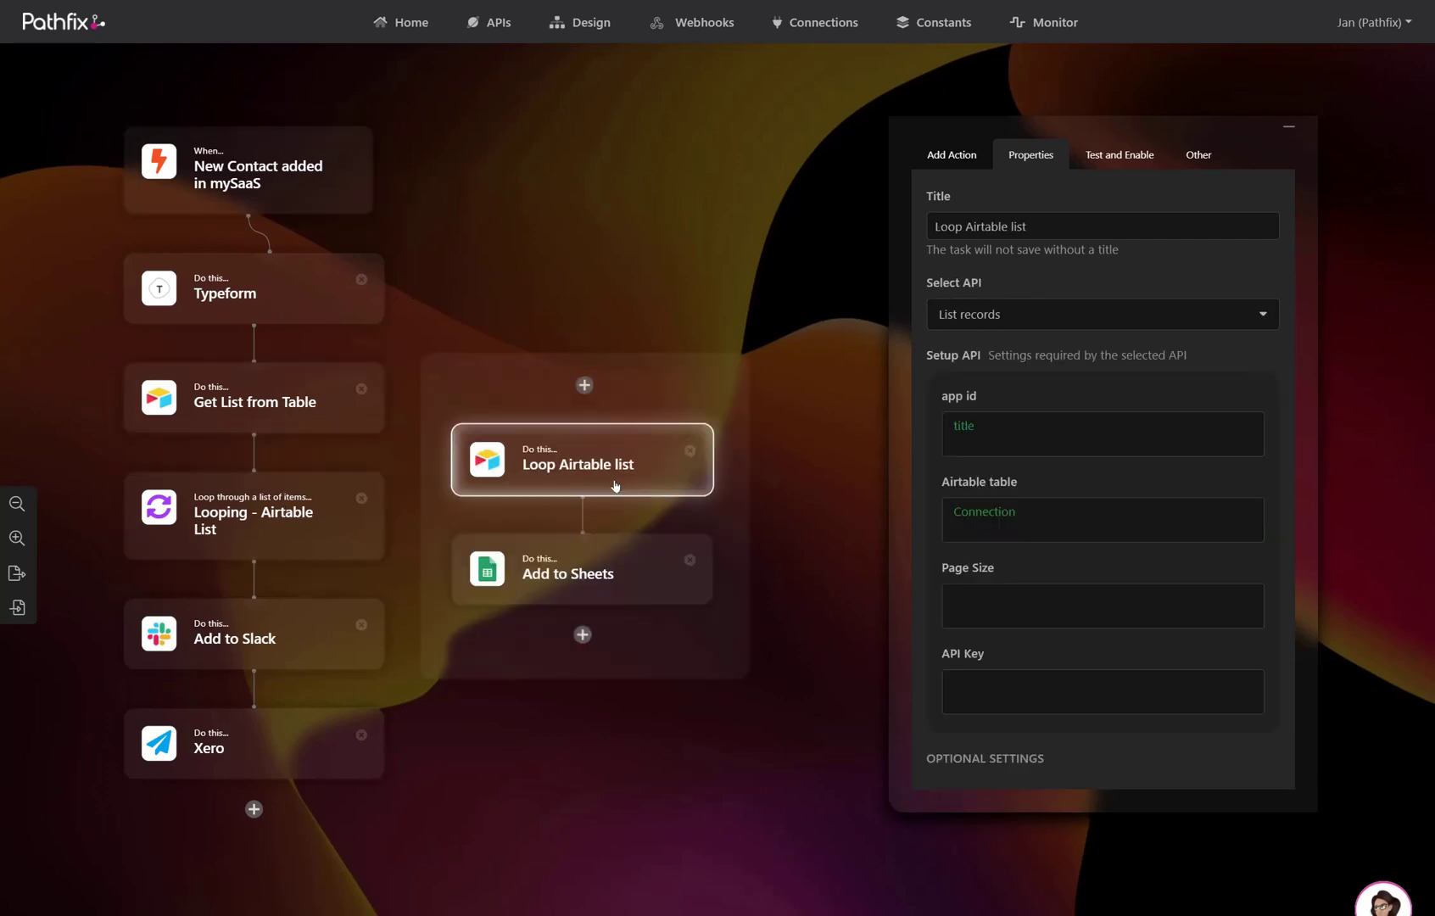
pyautogui.click(298, 155)
pyautogui.click(988, 725)
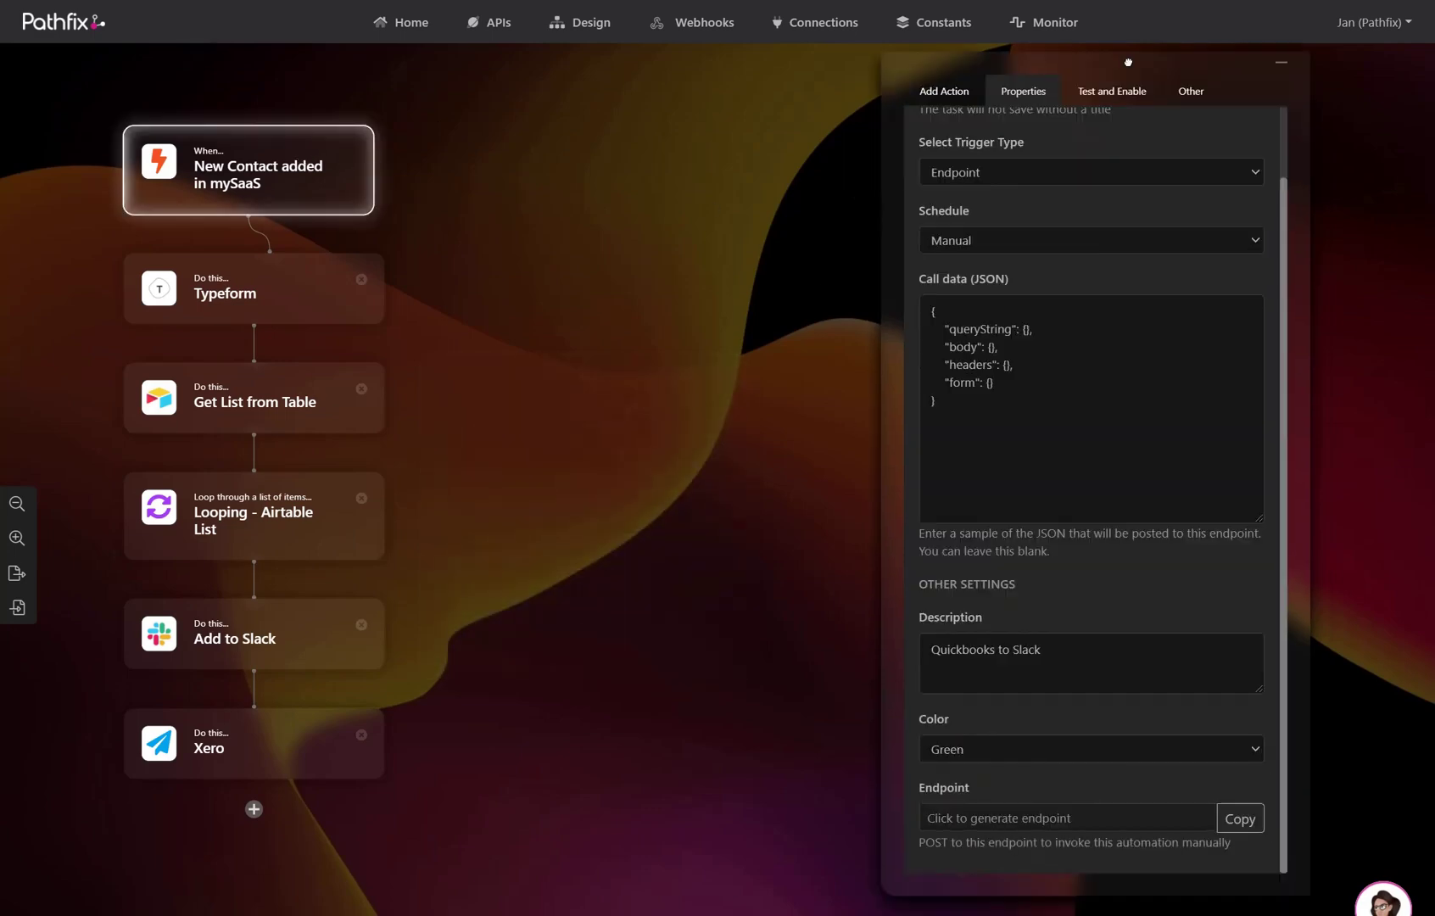
pyautogui.click(1028, 817)
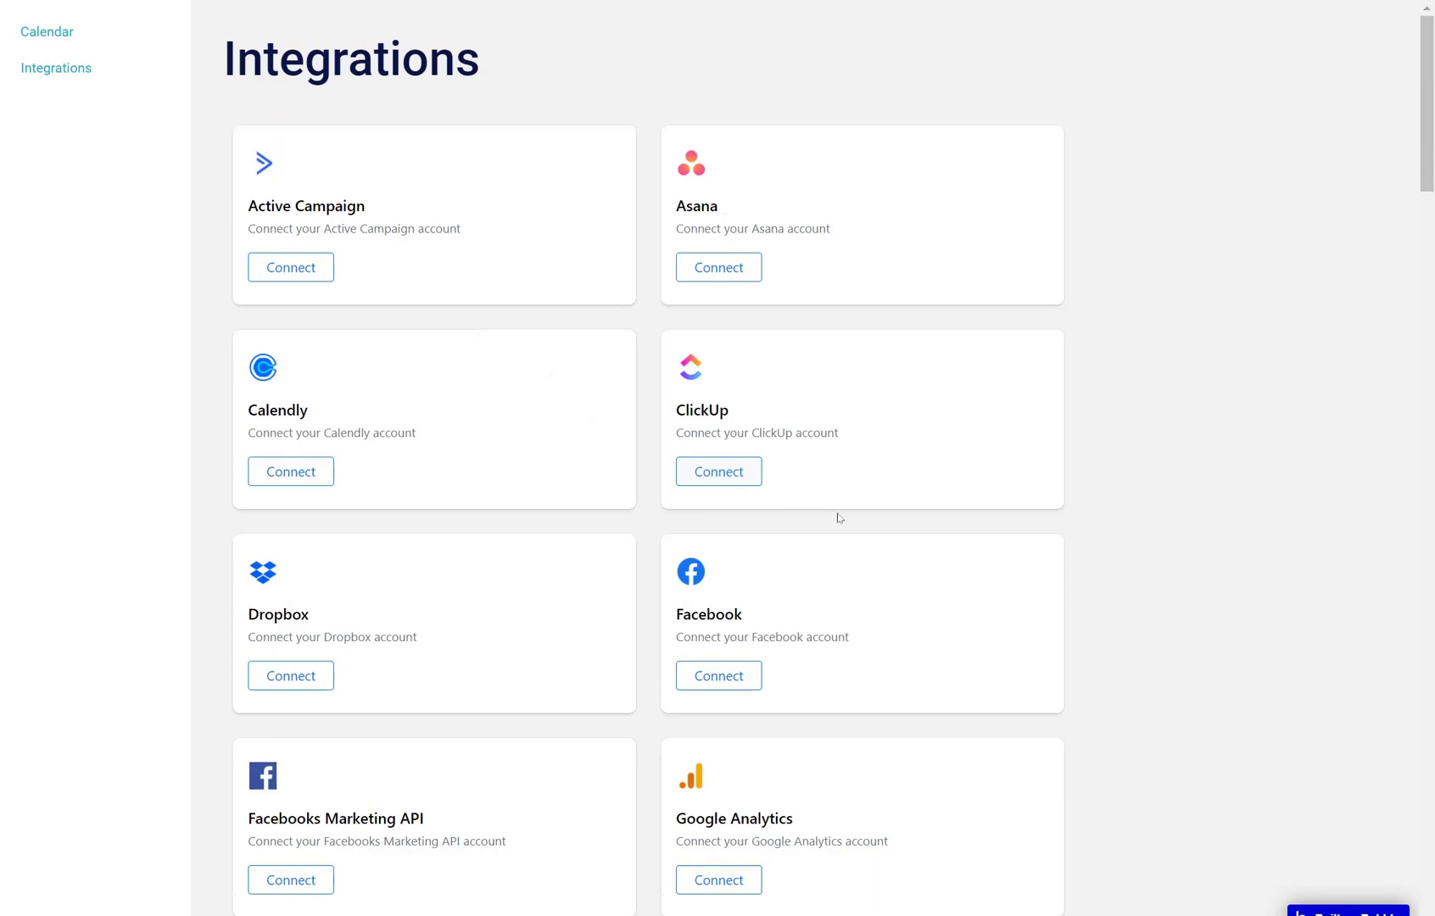
# - Connect Slack from the Integrations list and allow Pathfix access to the Slack workspace
pyautogui.scroll(-20, 997, 580)
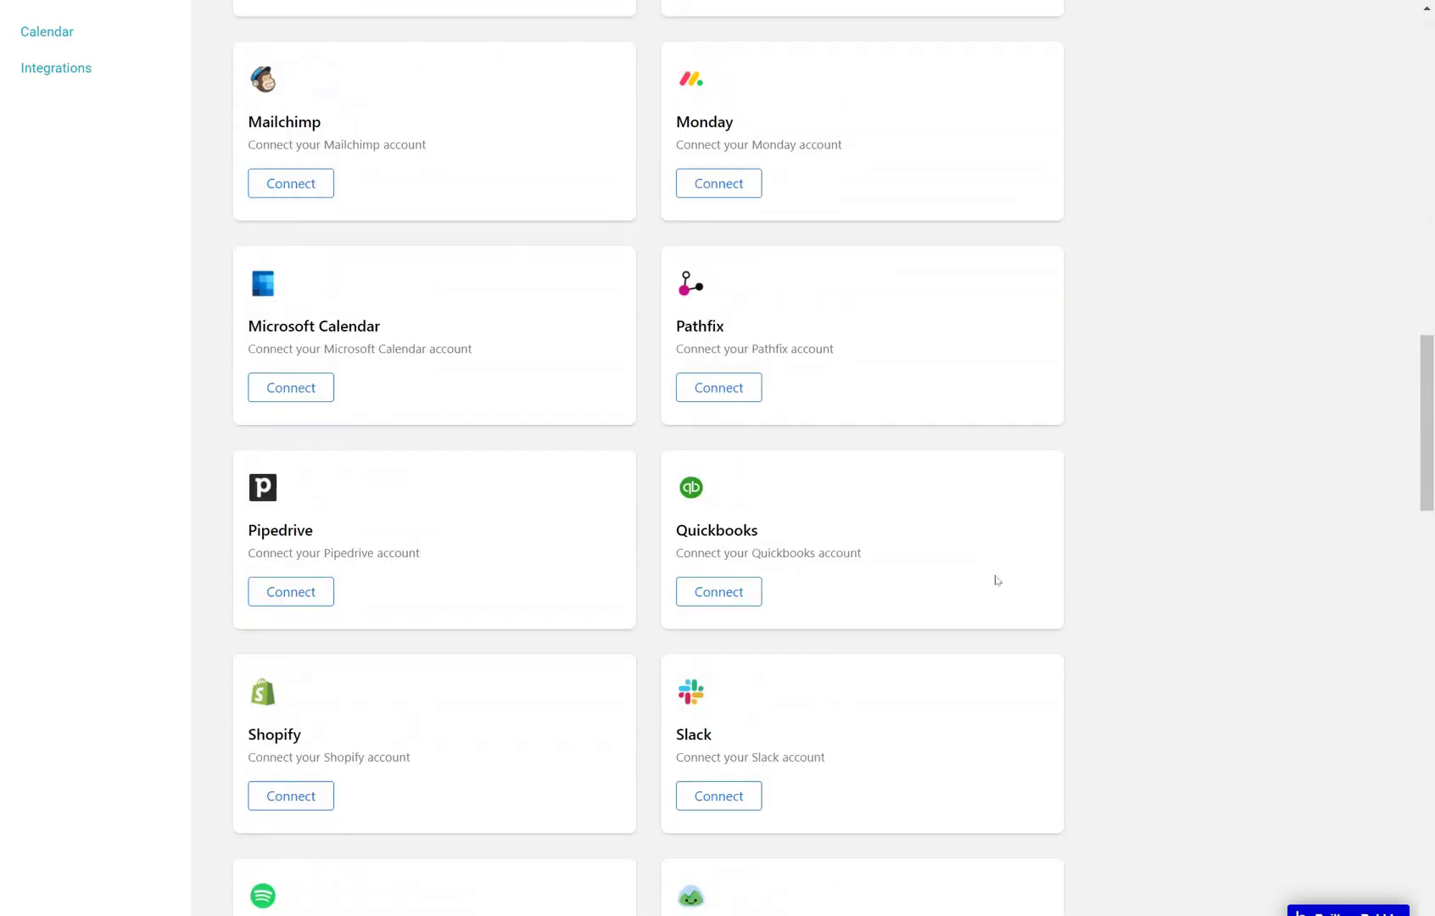
pyautogui.scroll(-6, 998, 580)
pyautogui.click(717, 326)
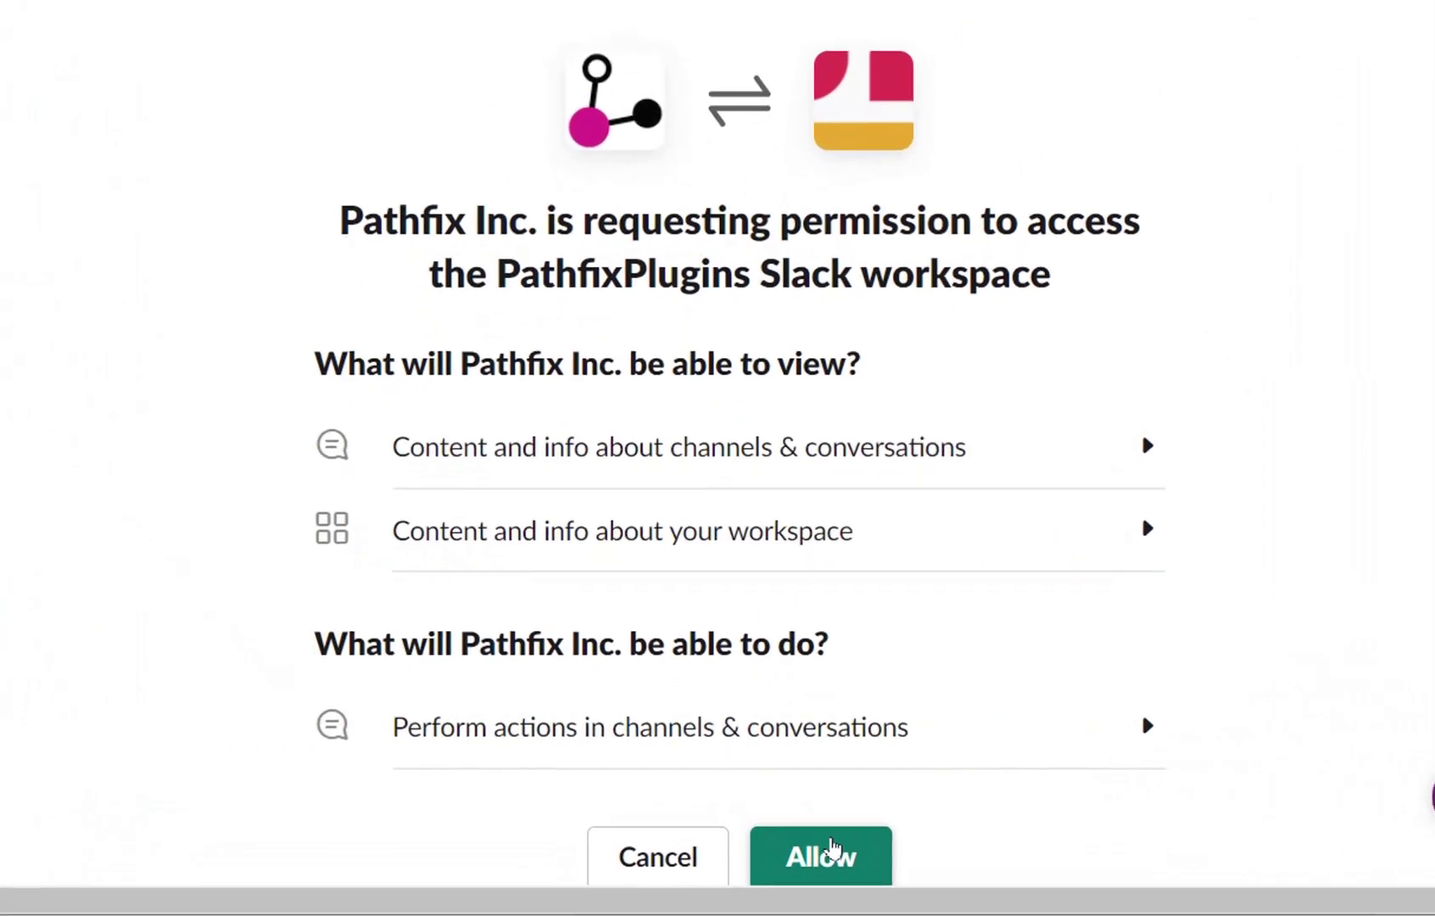
pyautogui.click(831, 851)
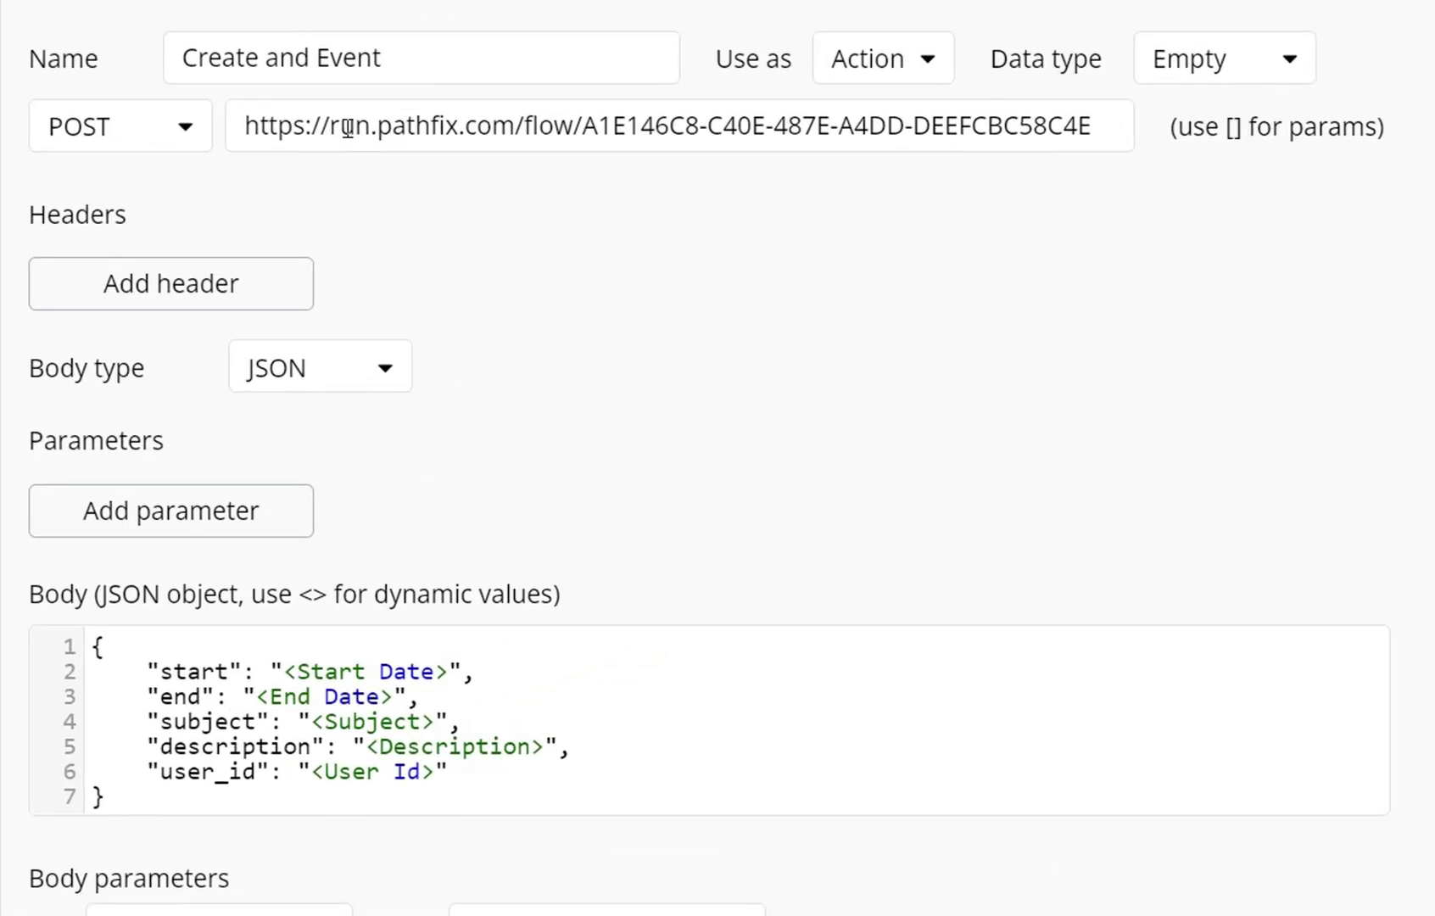
pyautogui.moveTo(328, 128); pyautogui.dragTo(1004, 127)
pyautogui.click(1005, 128)
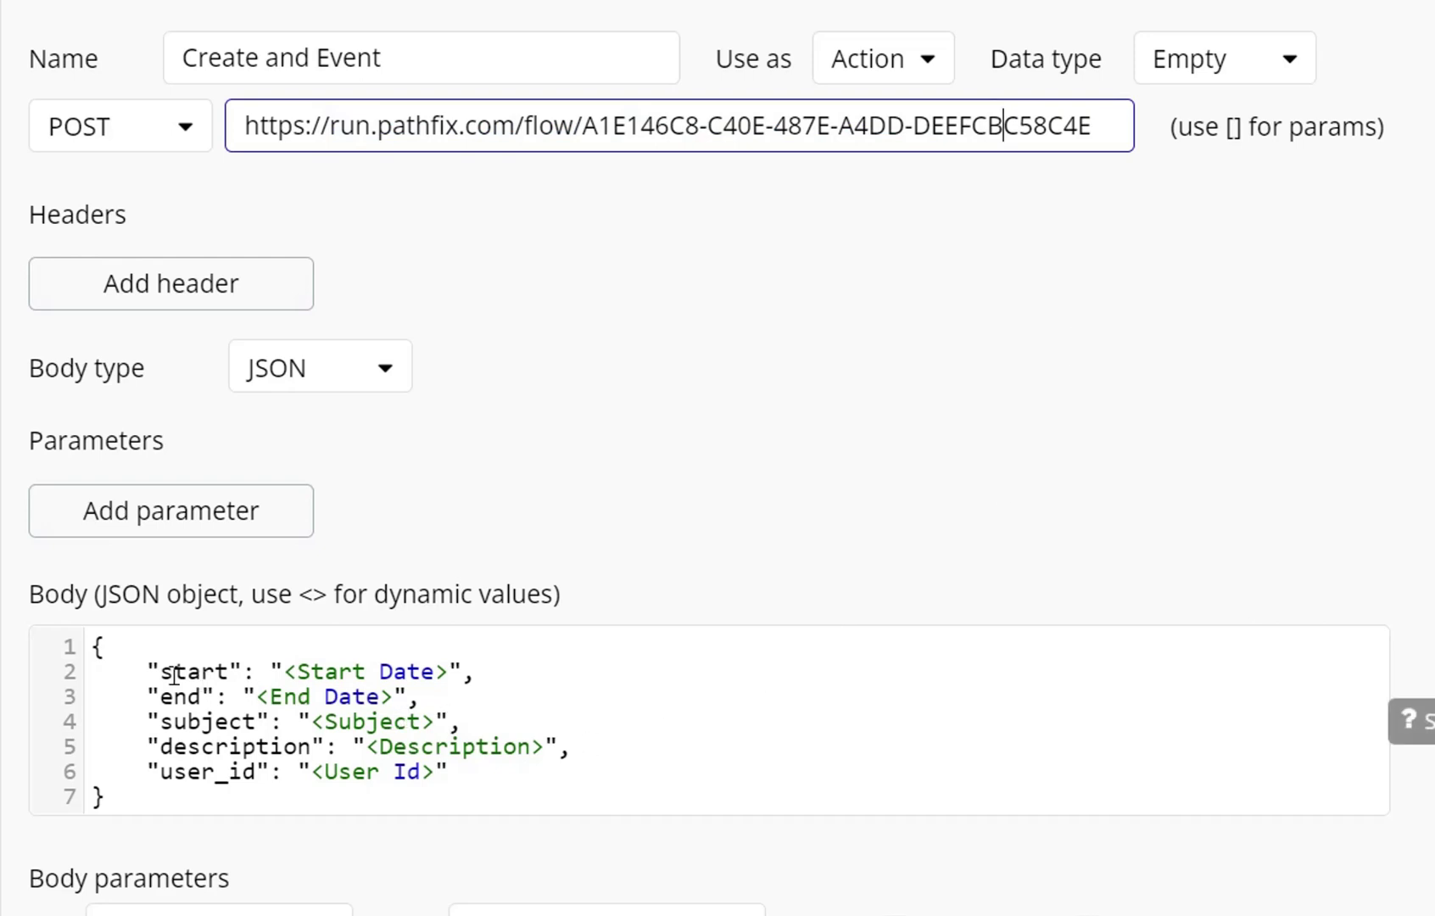
pyautogui.moveTo(109, 652); pyautogui.dragTo(293, 774)
pyautogui.click(294, 774)
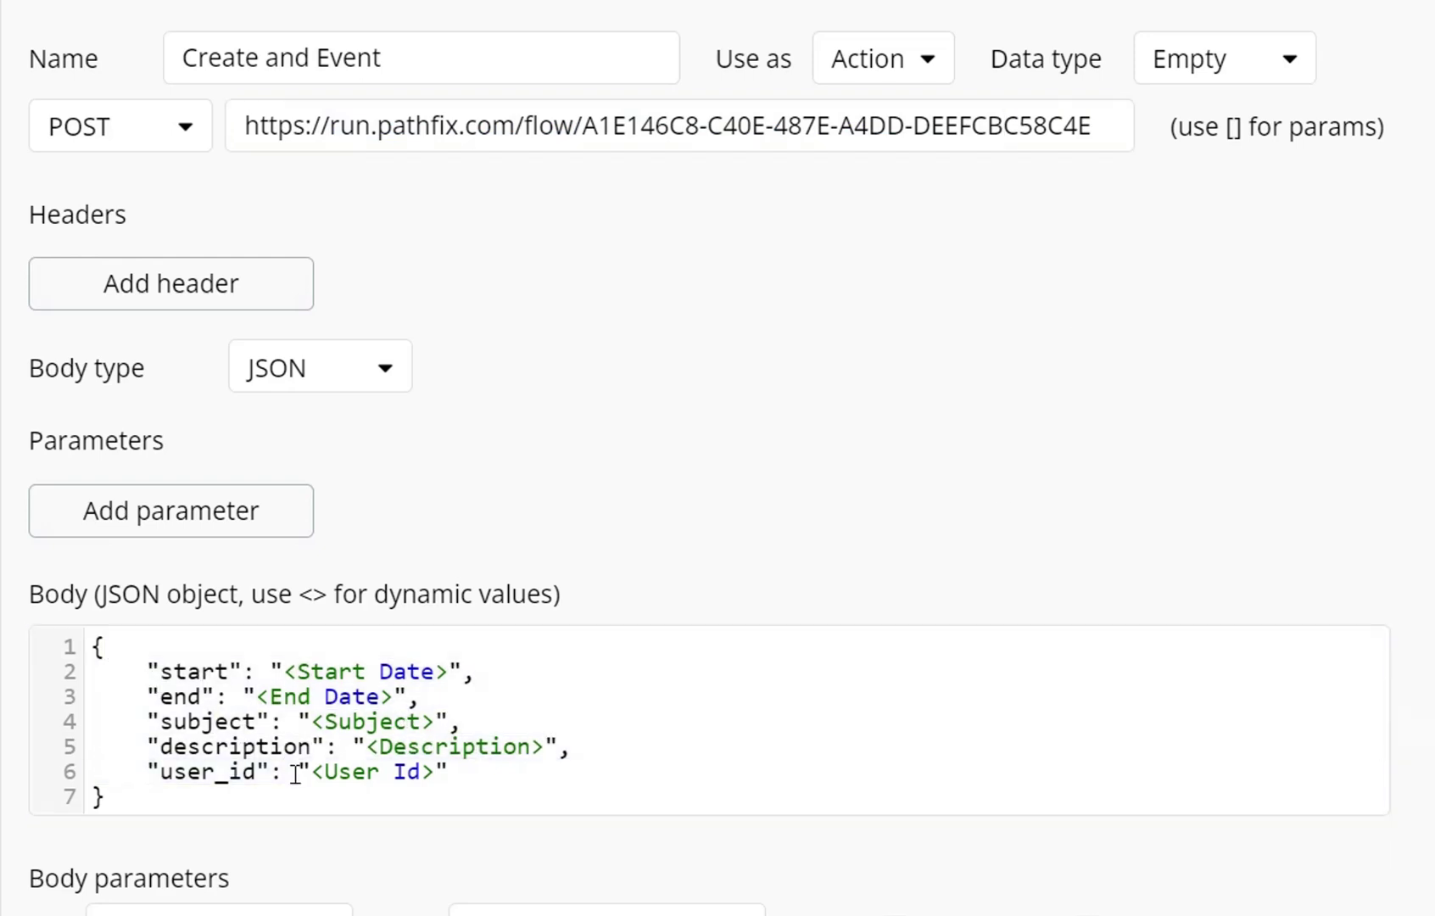
pyautogui.click(770, 842)
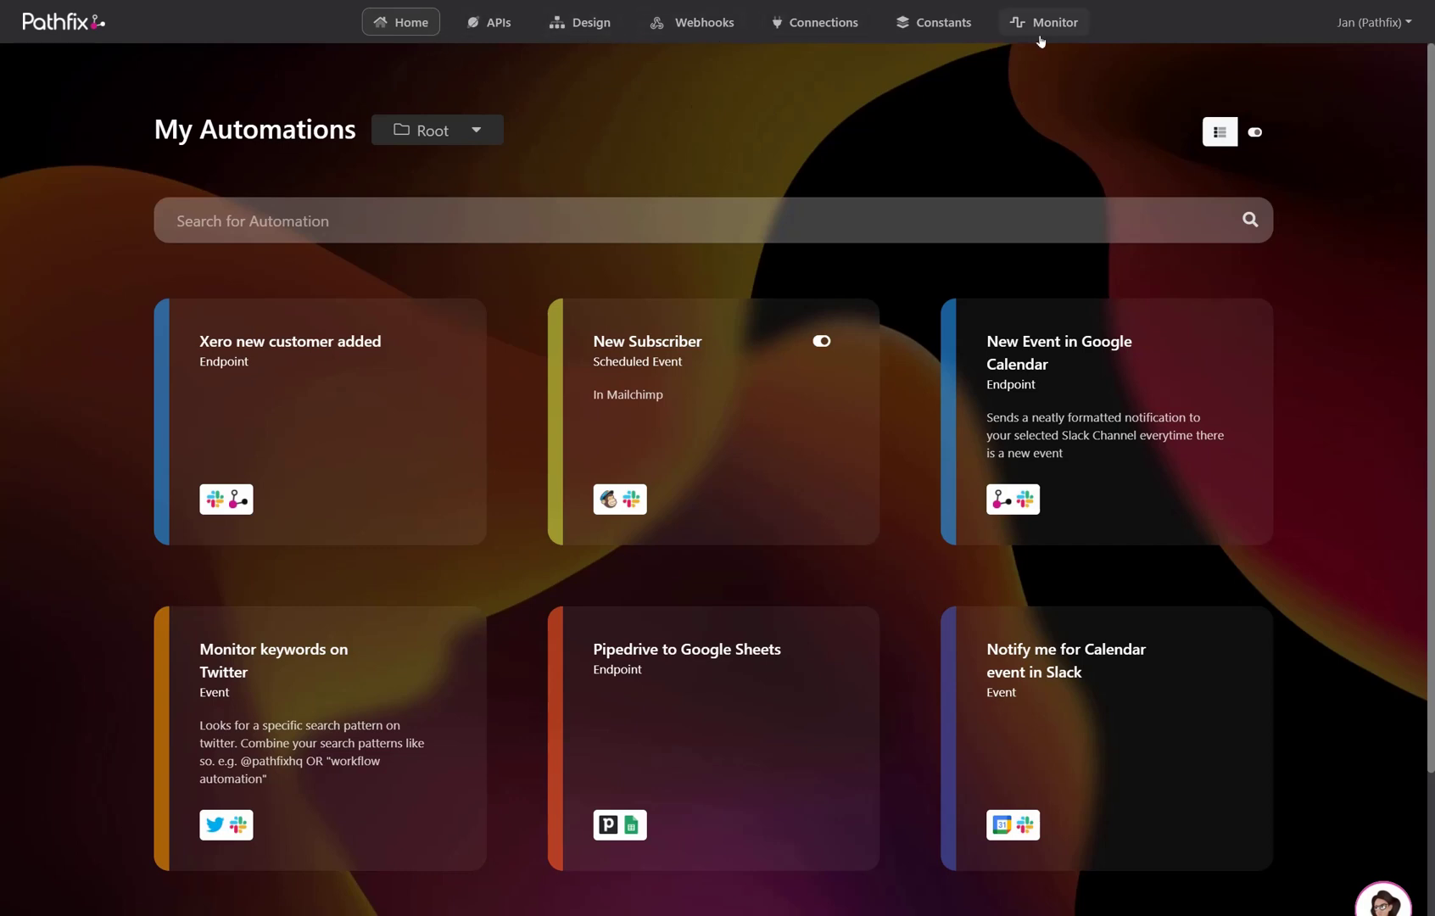
# - Glance at the APIs and Webhooks lists, close both, and bring up the Design panel
pyautogui.click(491, 22)
pyautogui.click(732, 26)
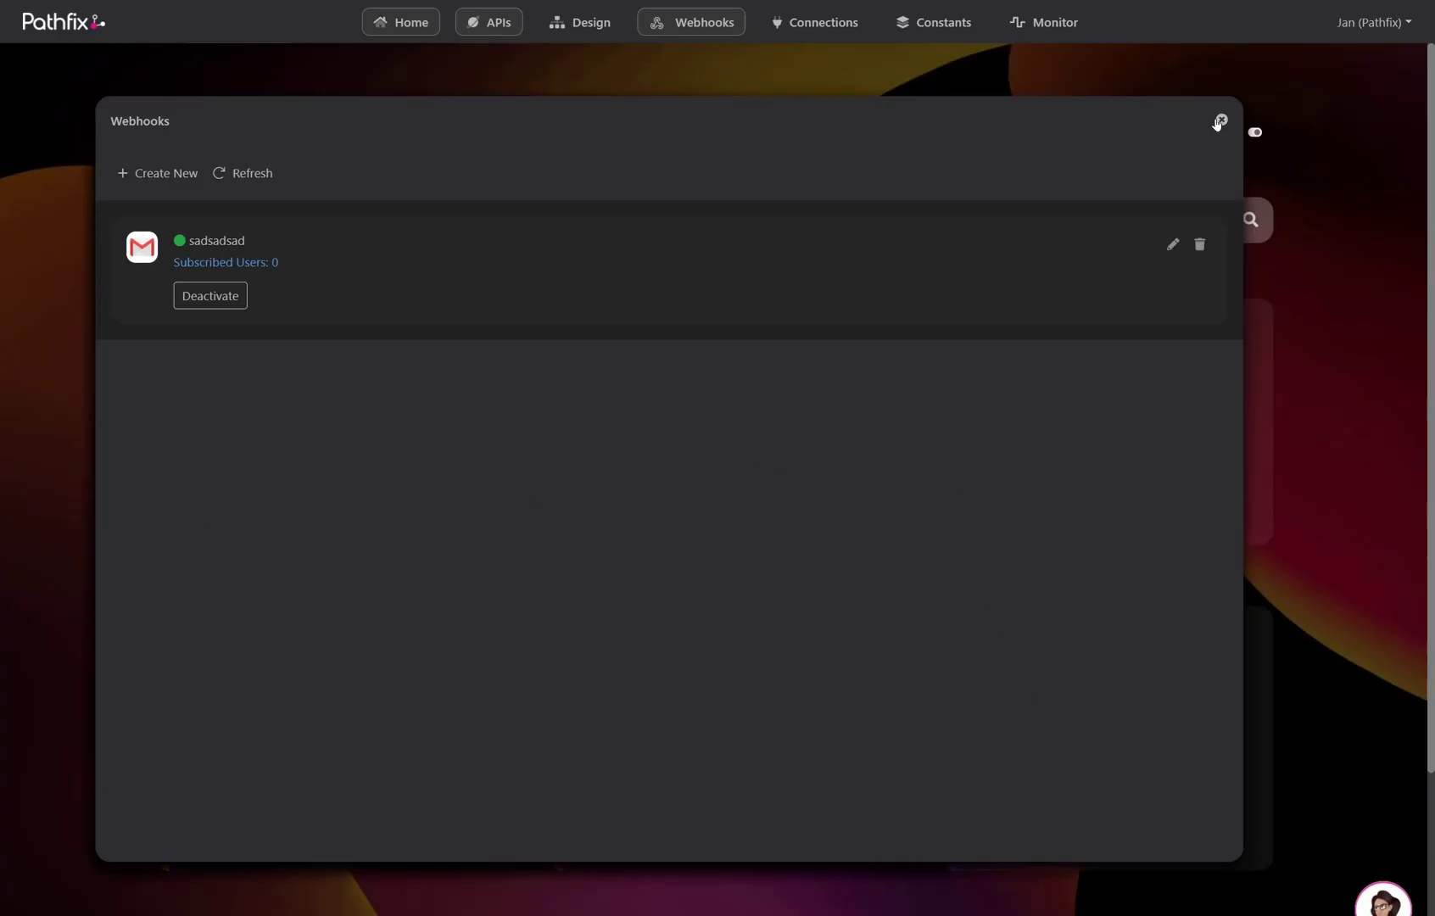
pyautogui.click(1222, 119)
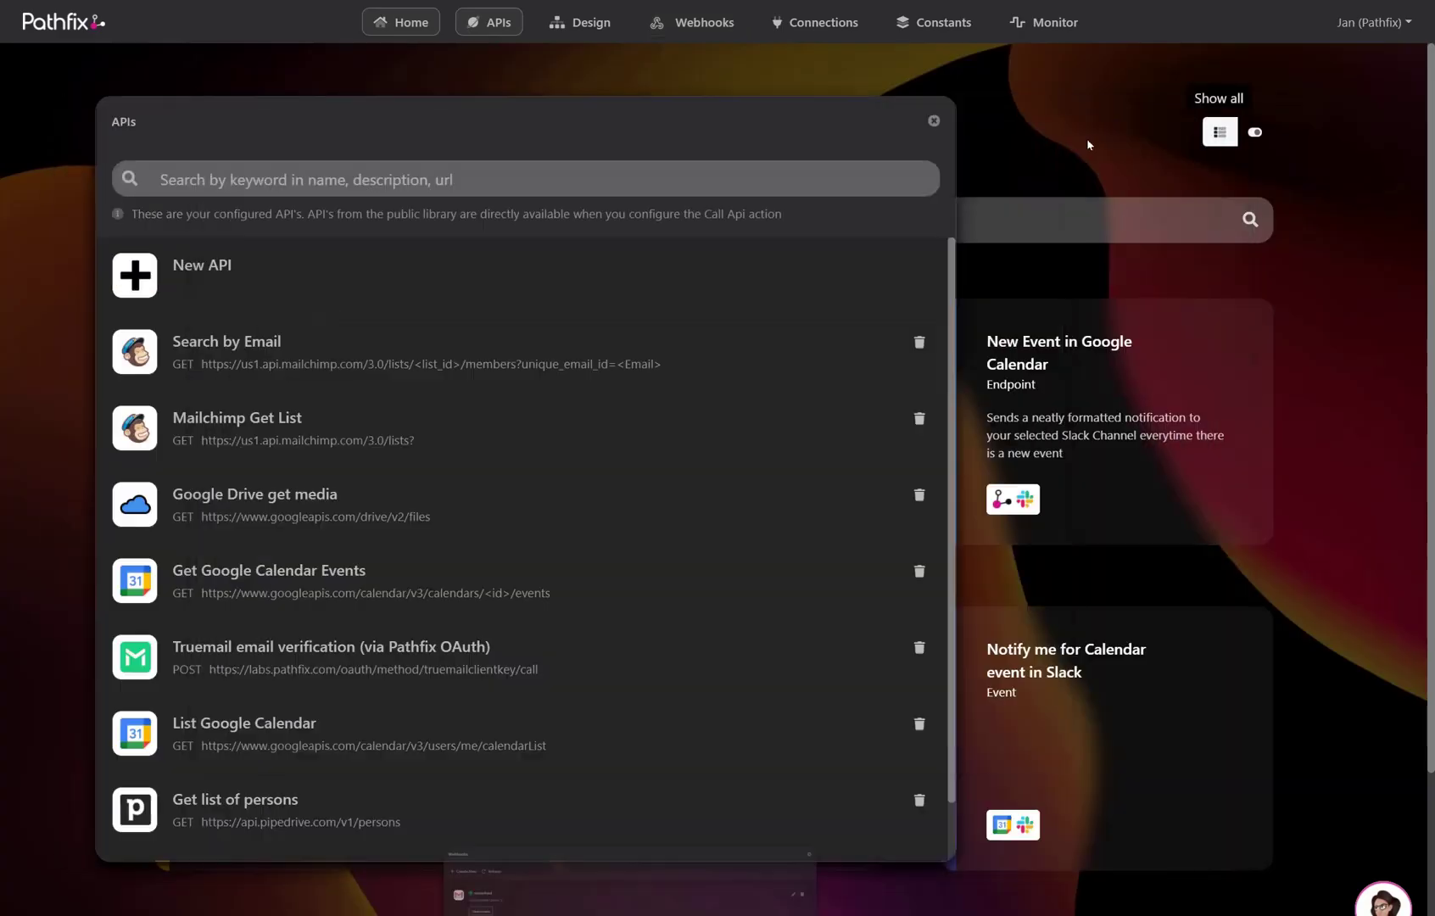
pyautogui.click(934, 121)
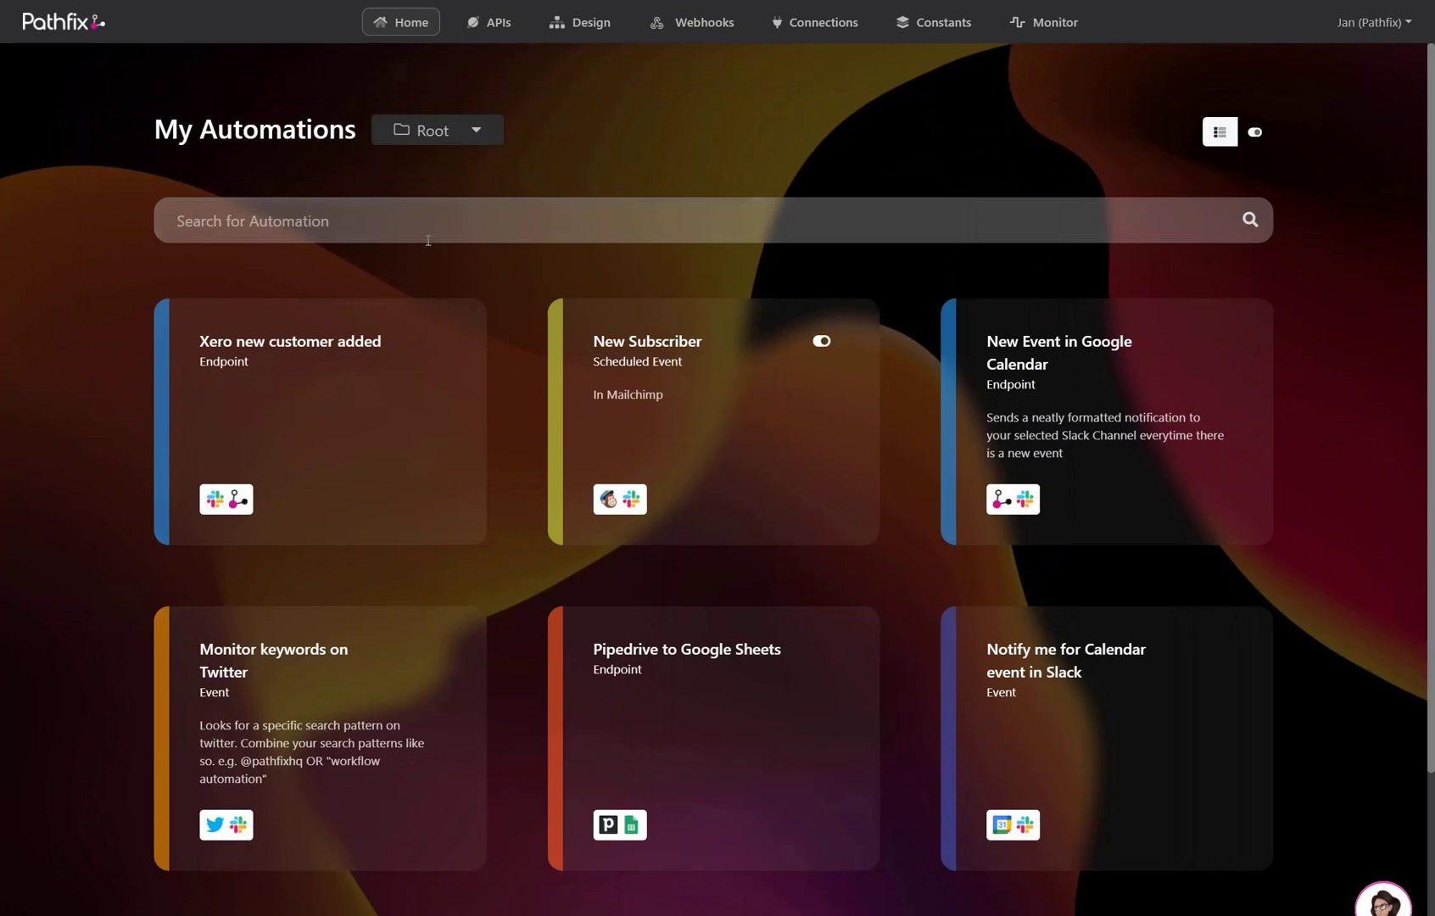
pyautogui.click(600, 31)
# - Create a new blank automation, set its trigger type to Endpoint, and generate the endpoint URL
pyautogui.click(747, 273)
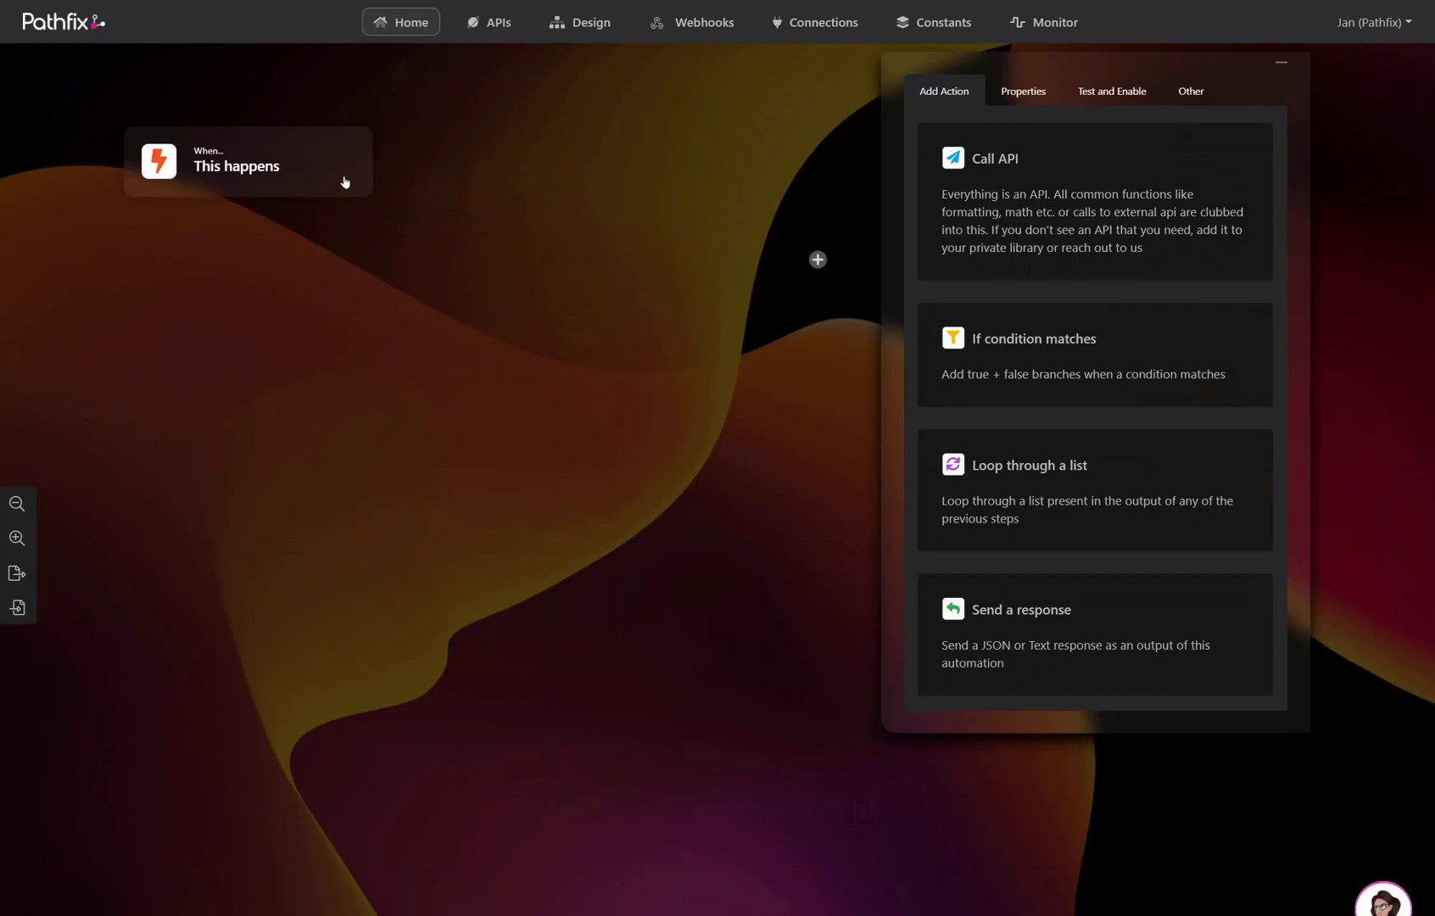
pyautogui.click(345, 182)
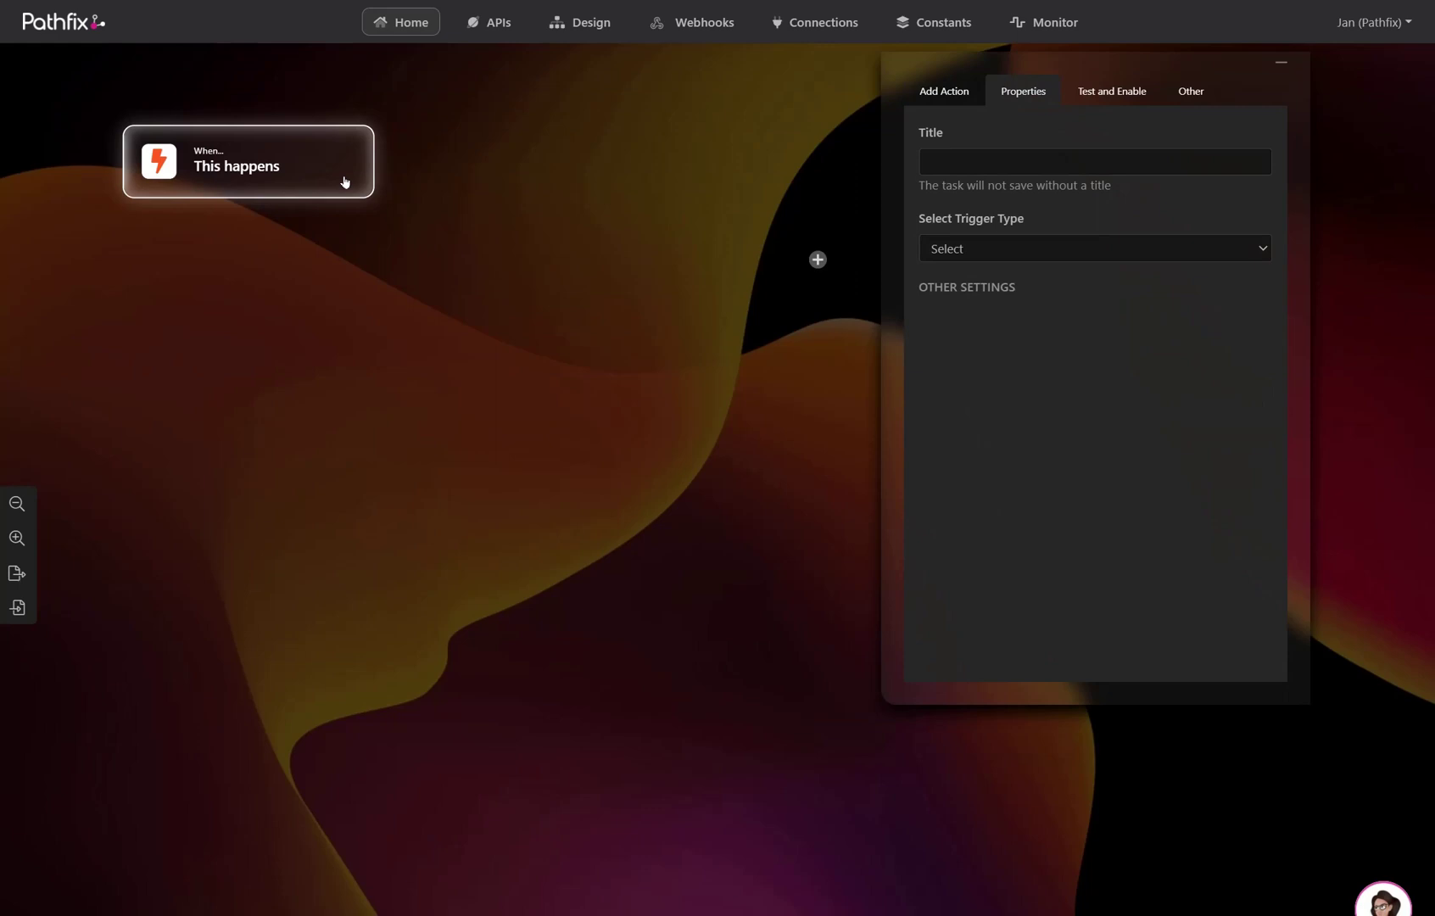
pyautogui.click(997, 249)
pyautogui.click(983, 315)
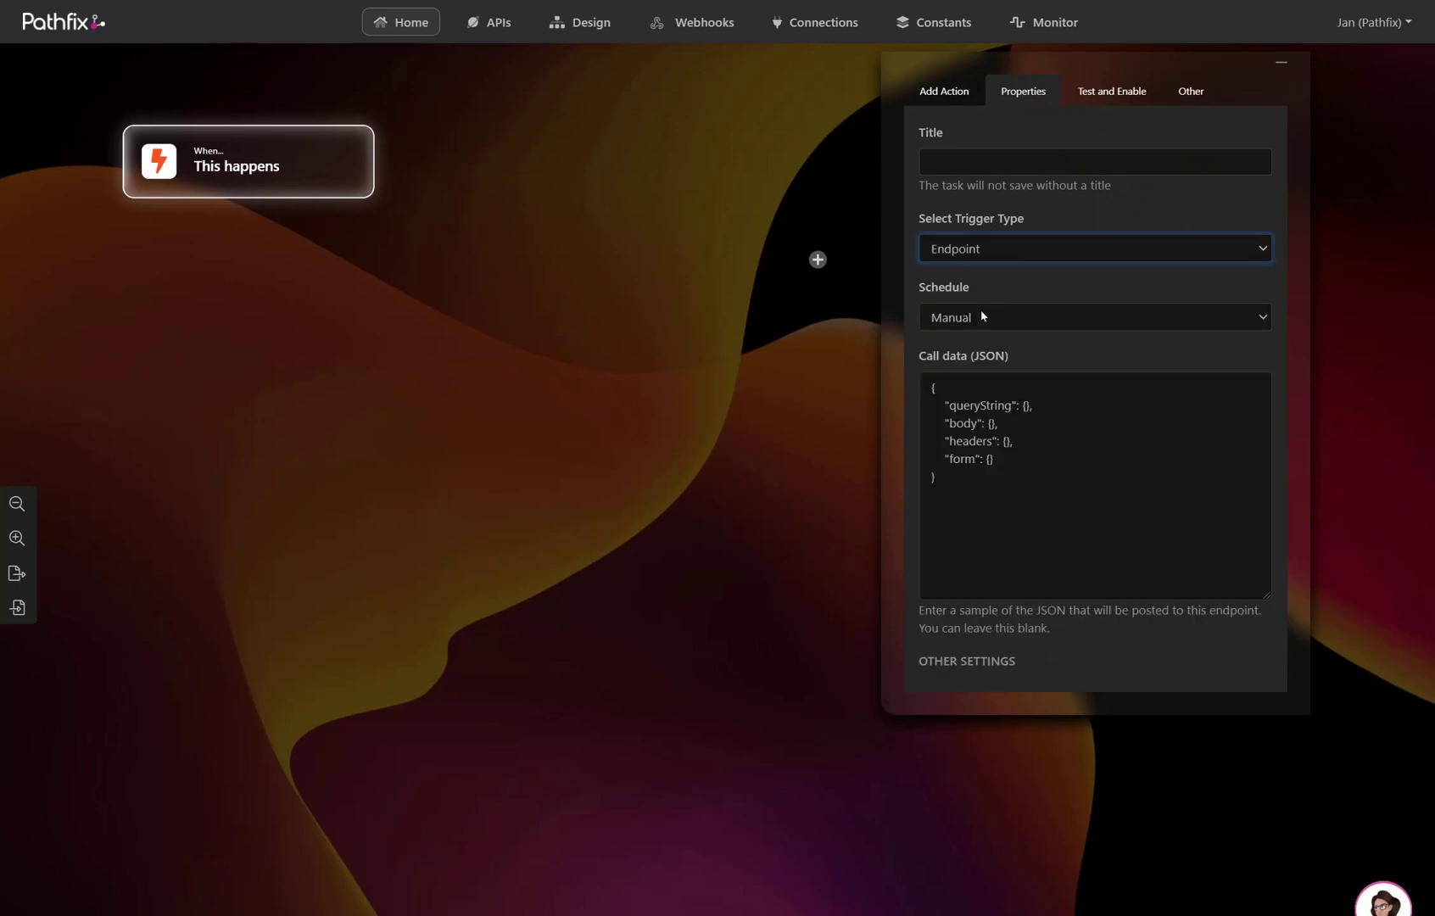
pyautogui.click(991, 663)
pyautogui.scroll(-2, 1001, 666)
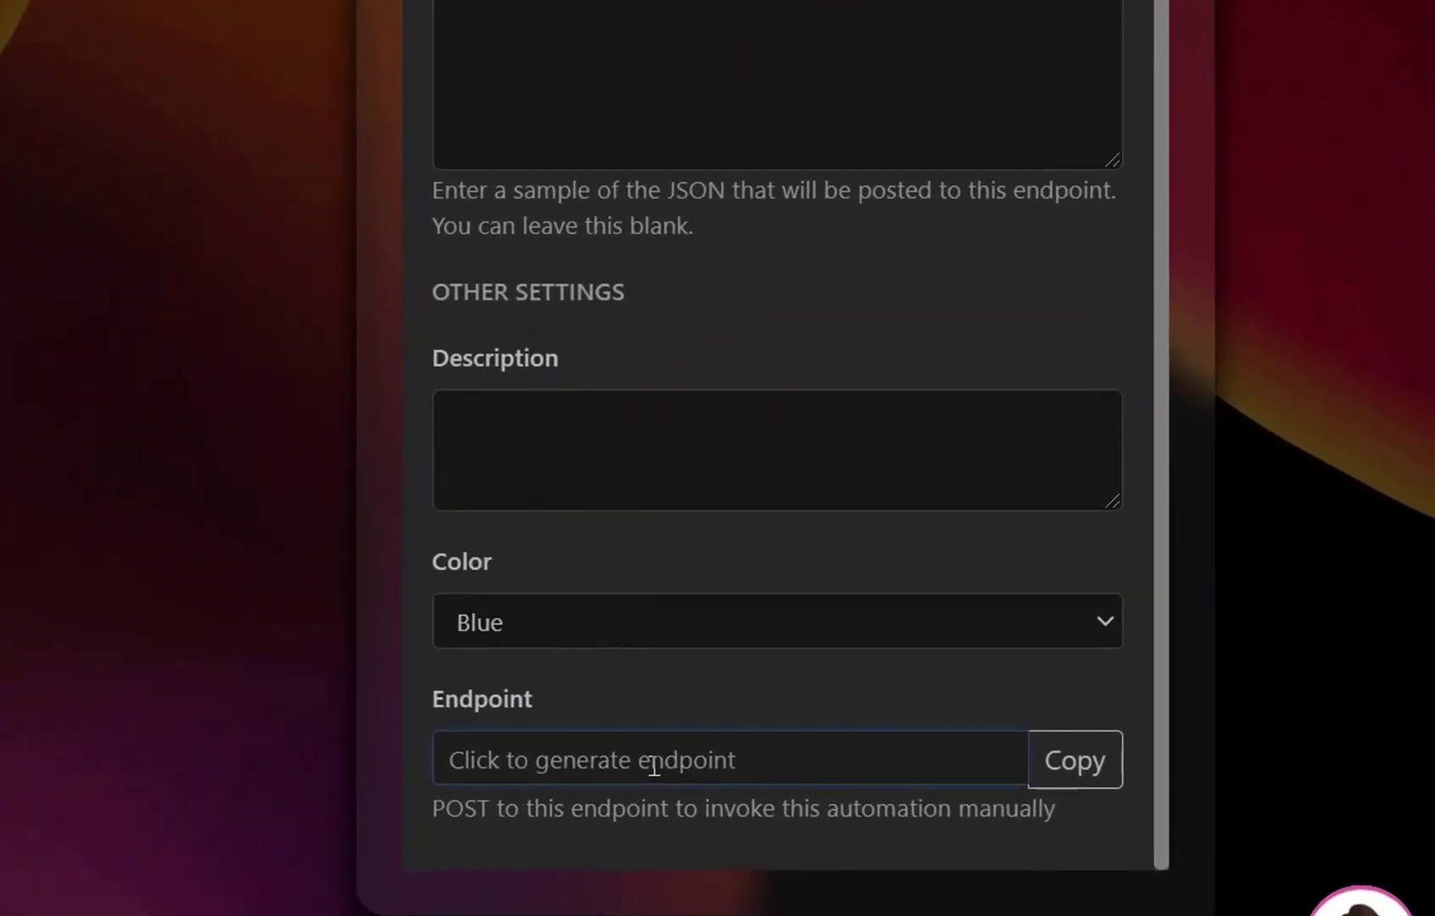
pyautogui.click(821, 789)
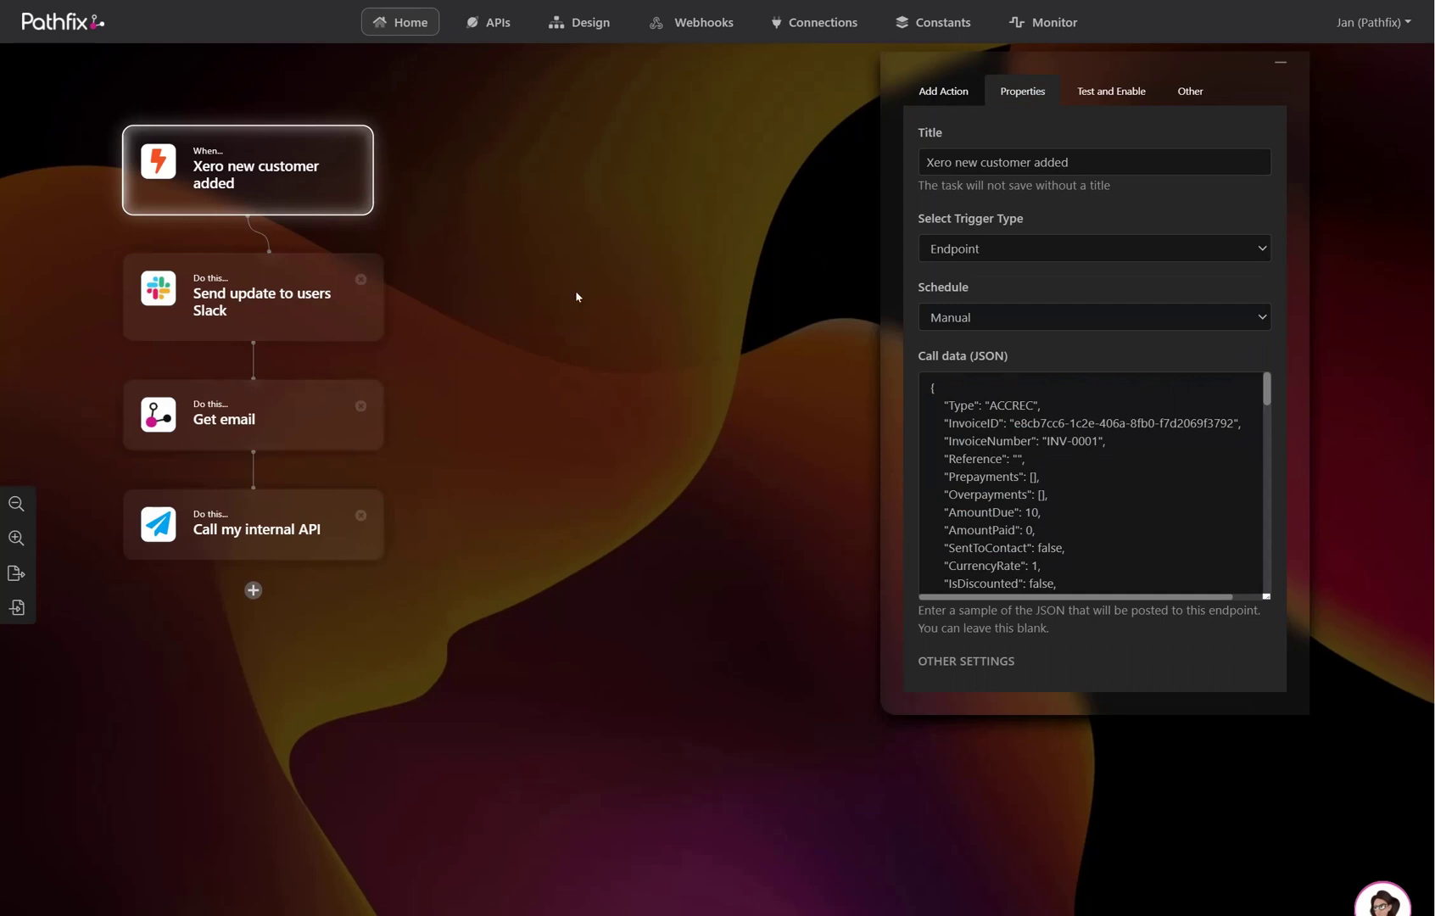
# - Insert the Xero new customer's FirstName into the Send update to users Slack message
pyautogui.click(254, 314)
pyautogui.click(1032, 520)
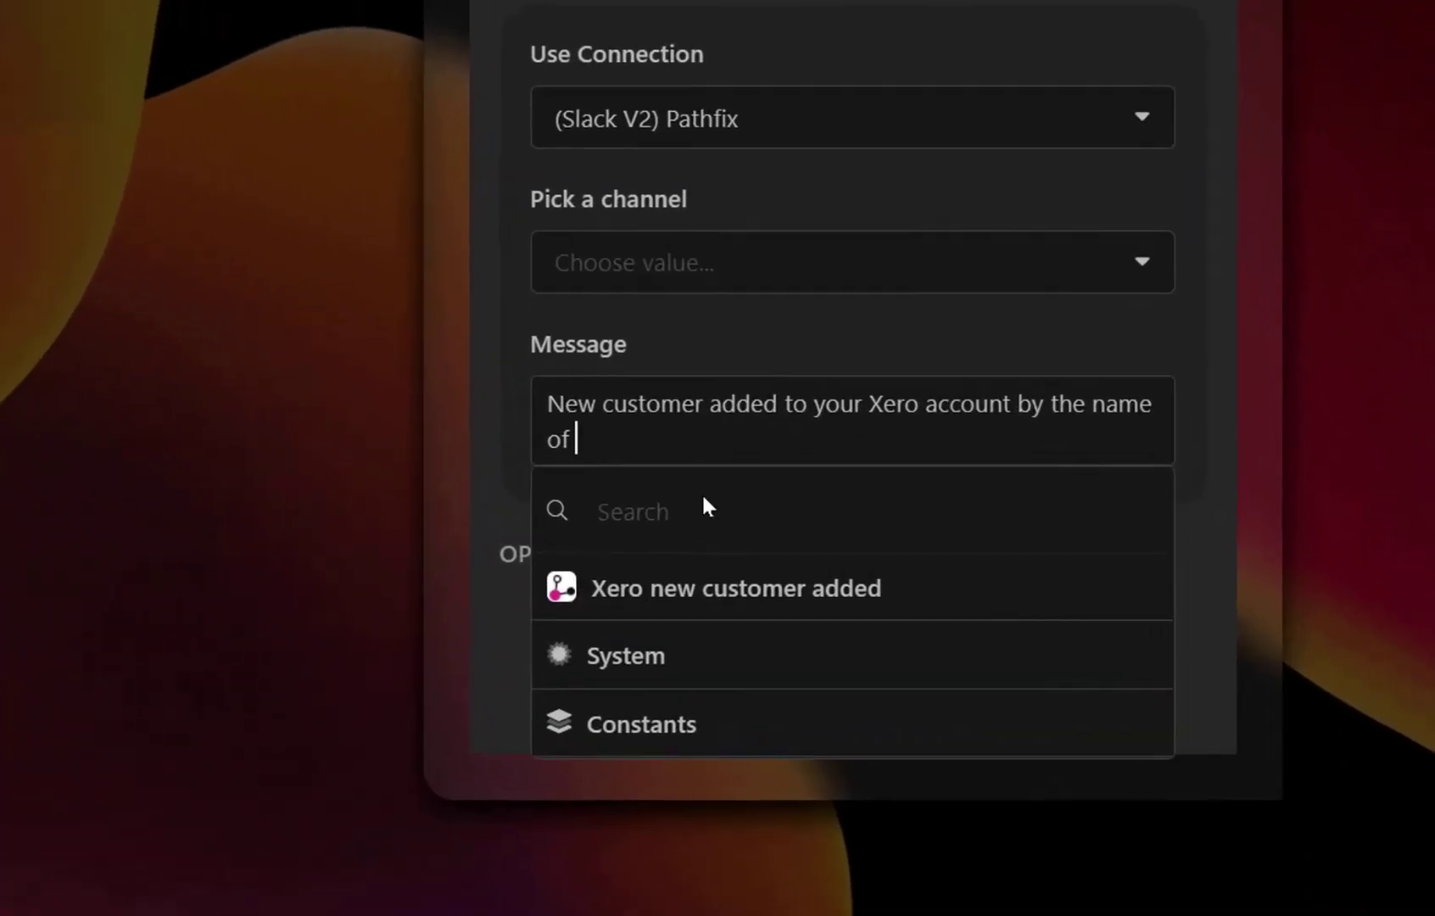
pyautogui.click(705, 593)
pyautogui.scroll(-5, 733, 769)
pyautogui.click(733, 774)
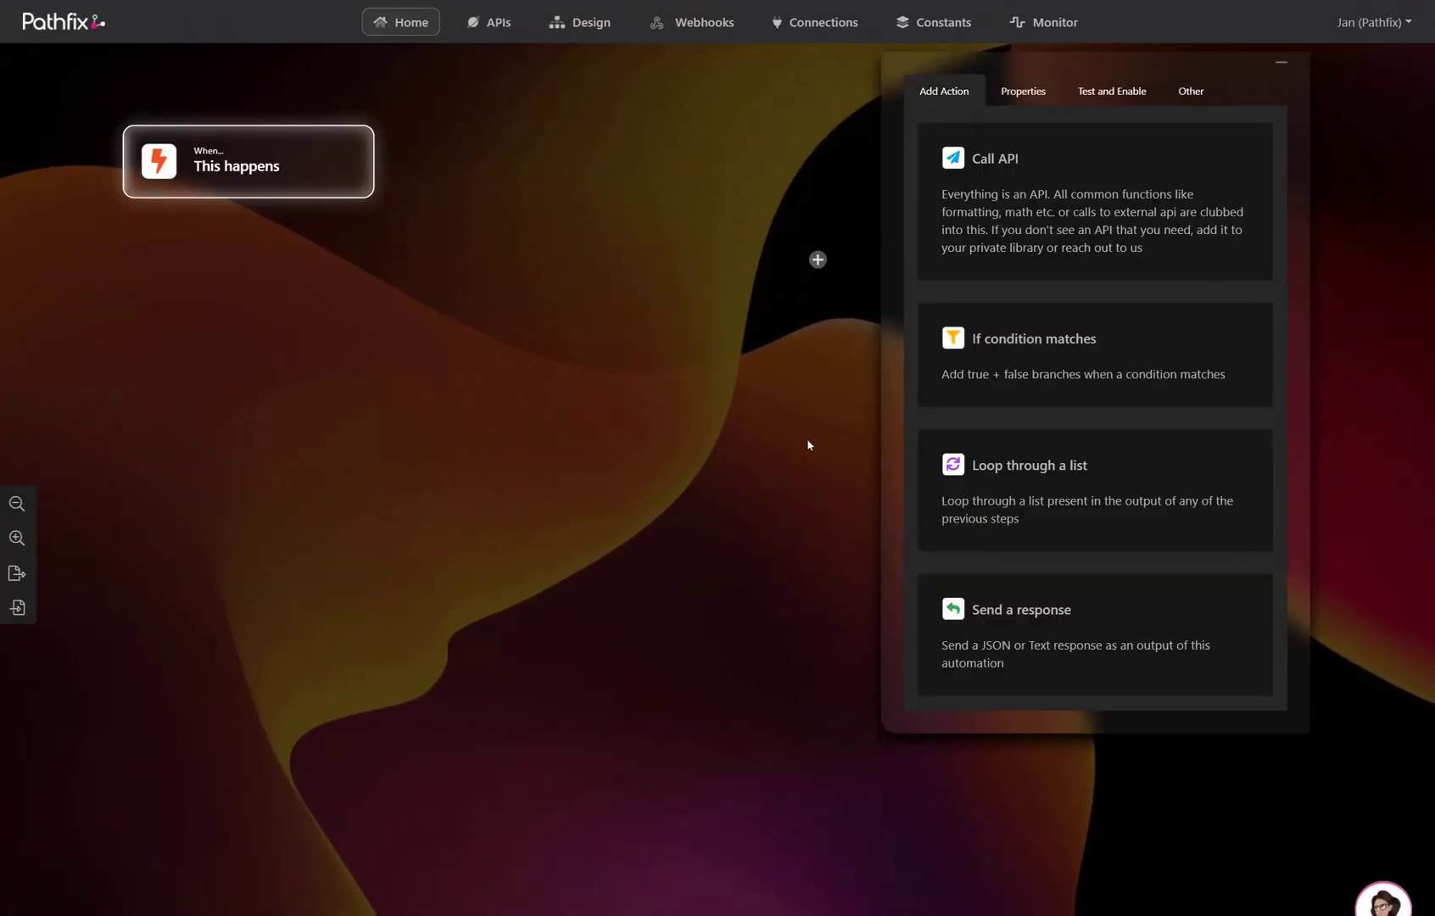
# - Start a new API in the request builder, touch its URL and body, then close the editor
pyautogui.click(485, 25)
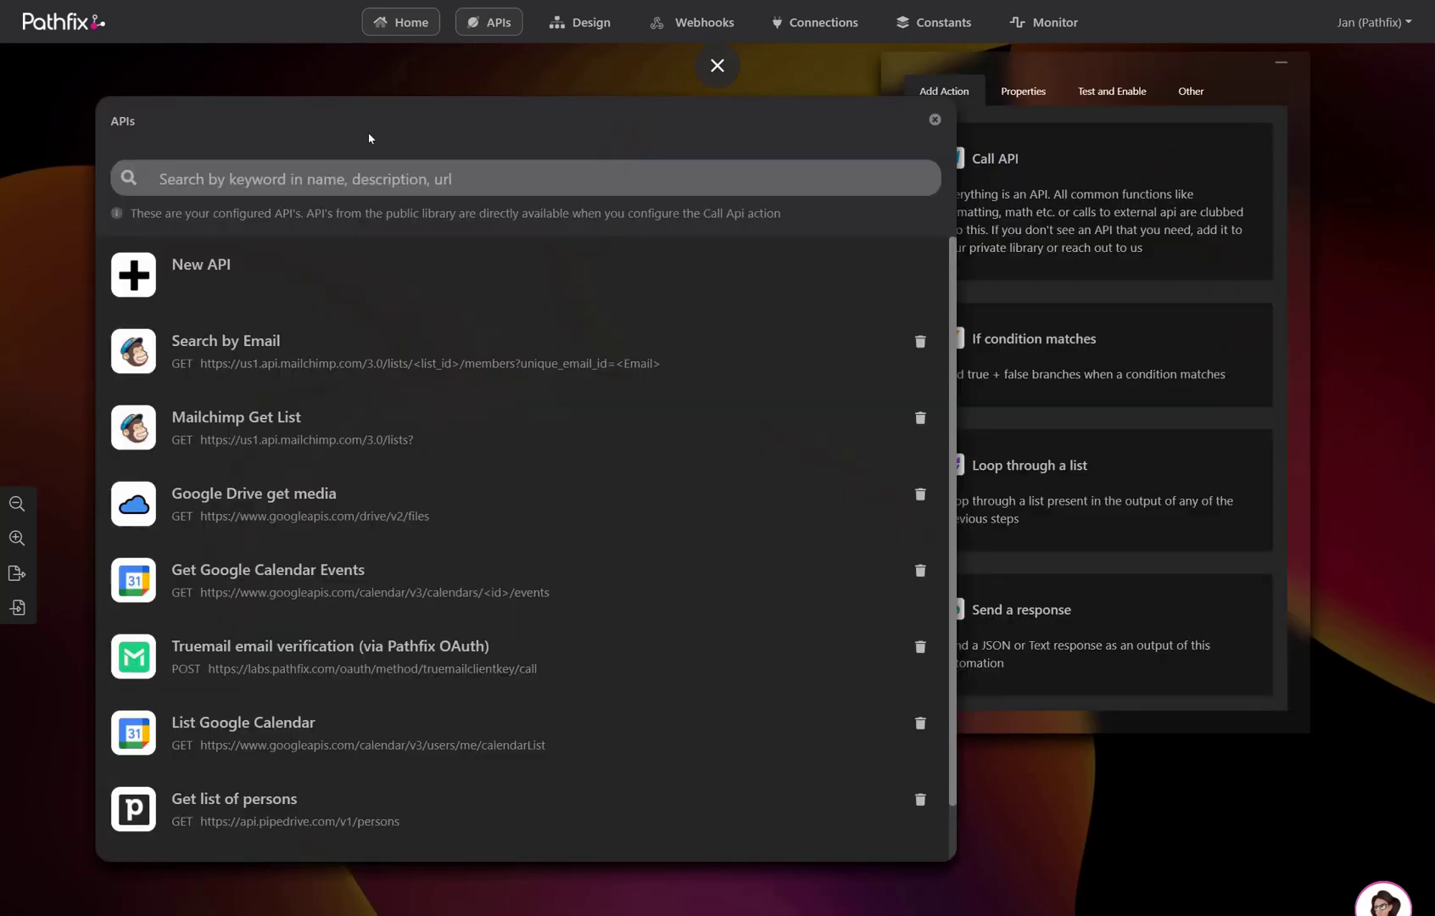
pyautogui.click(362, 263)
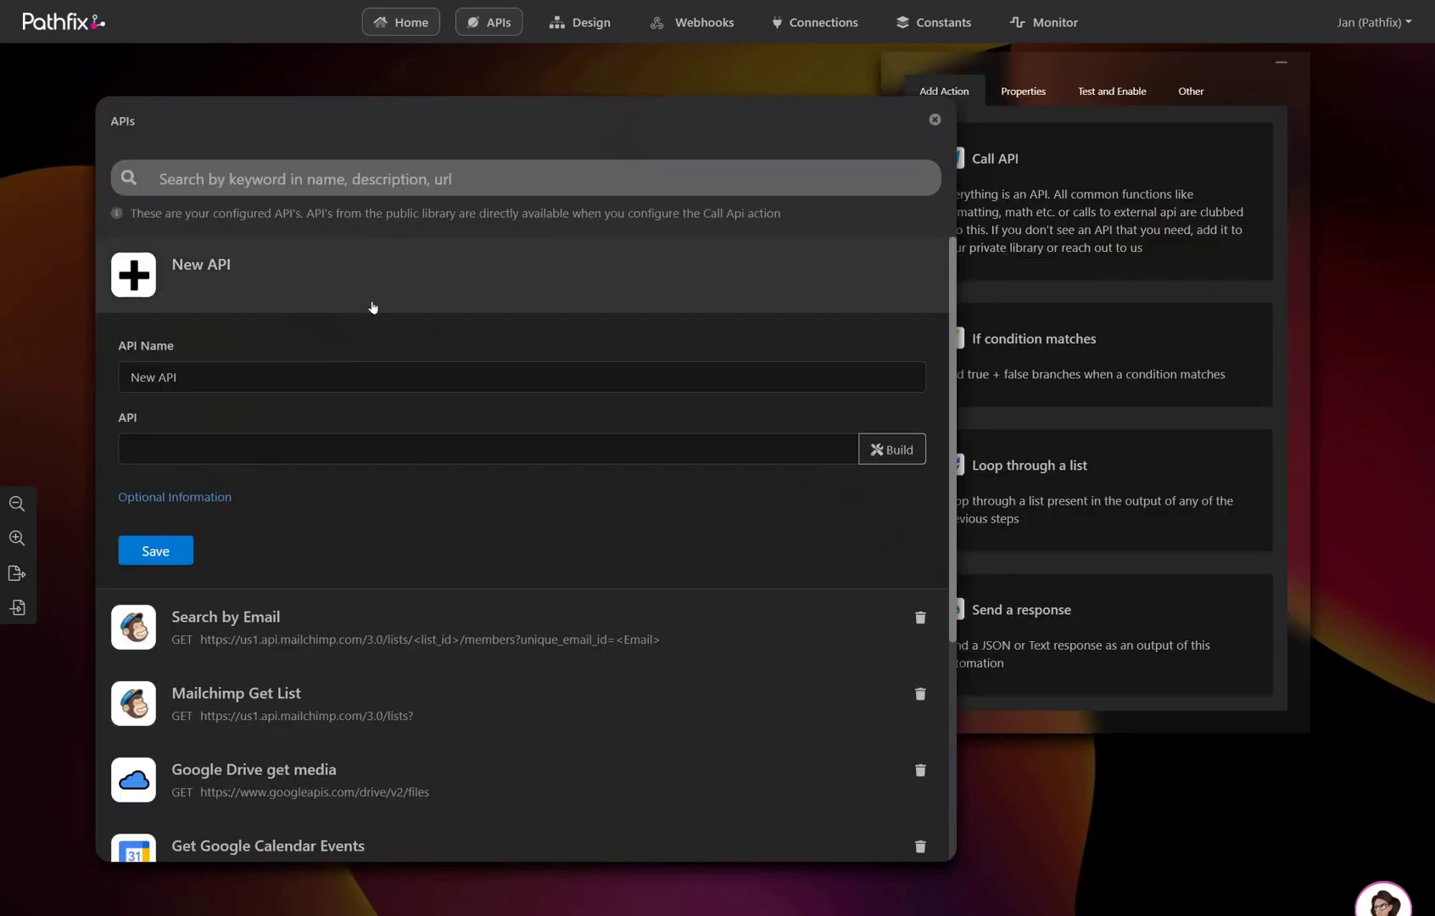
pyautogui.click(322, 459)
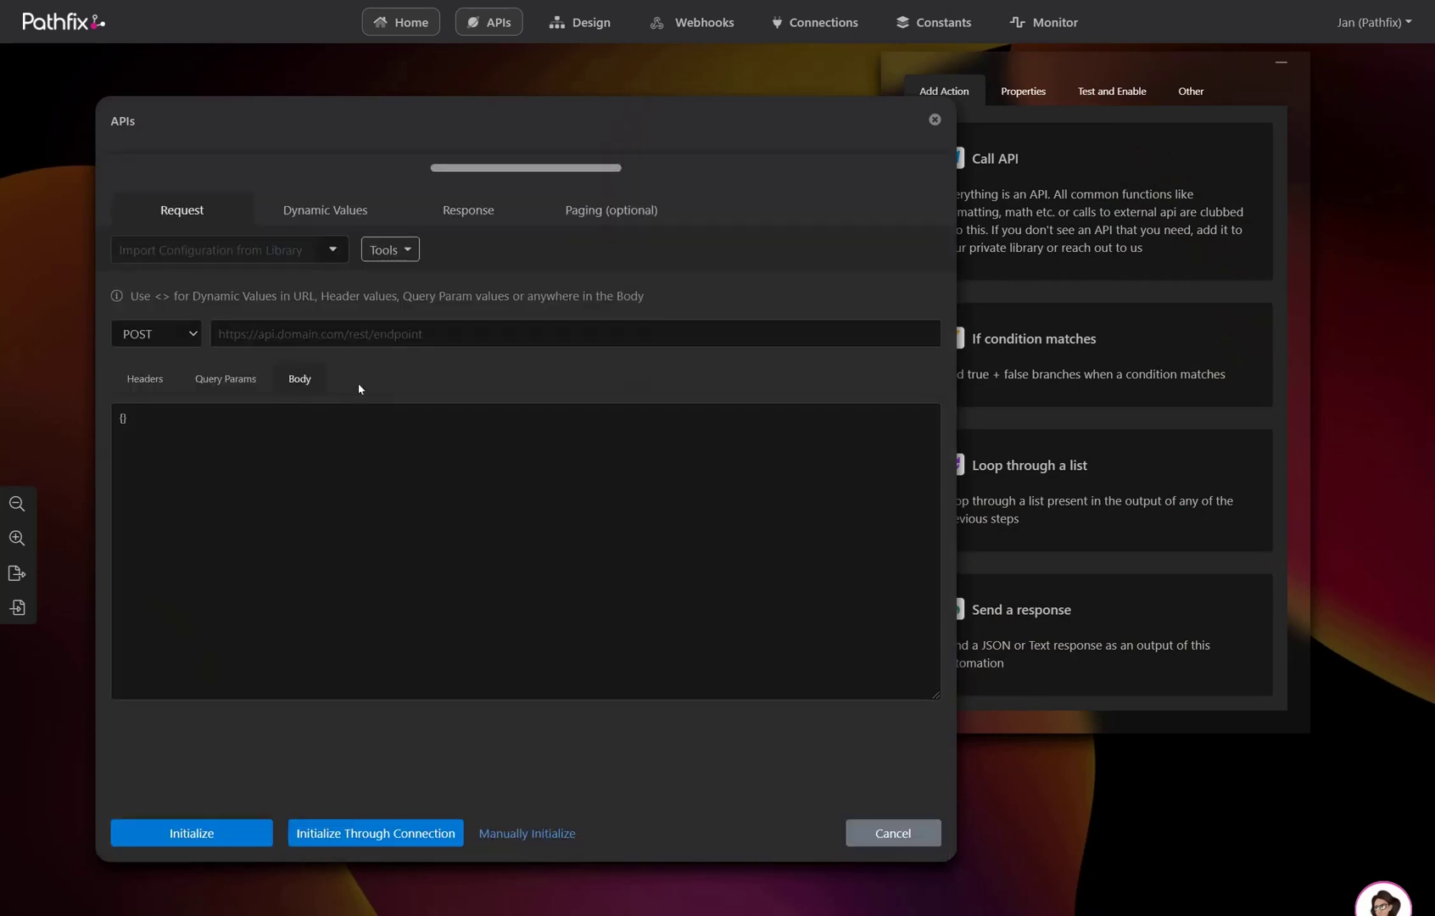
pyautogui.click(379, 334)
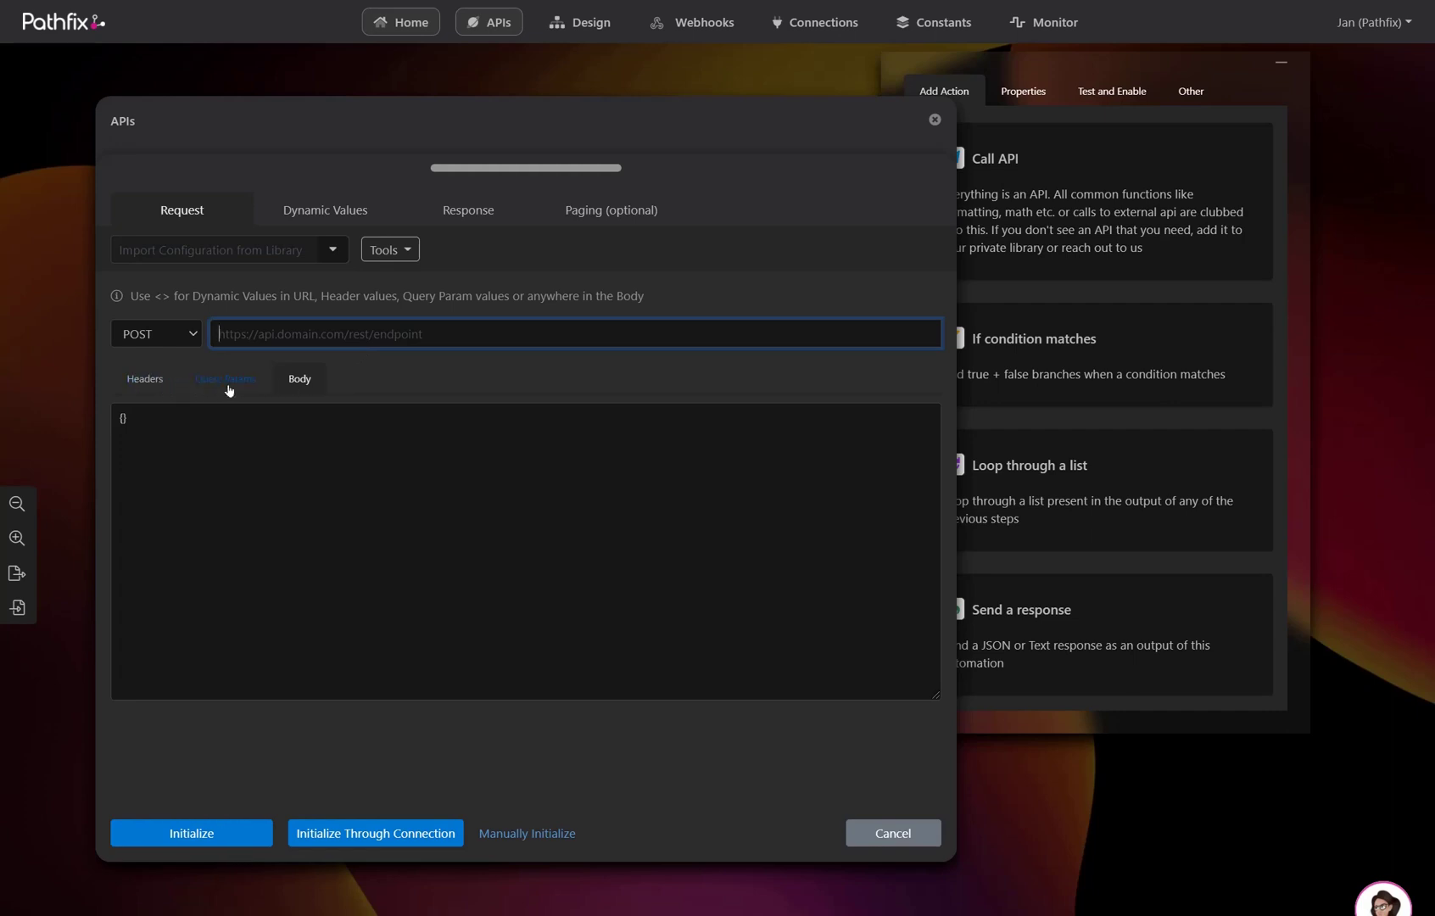
pyautogui.click(322, 428)
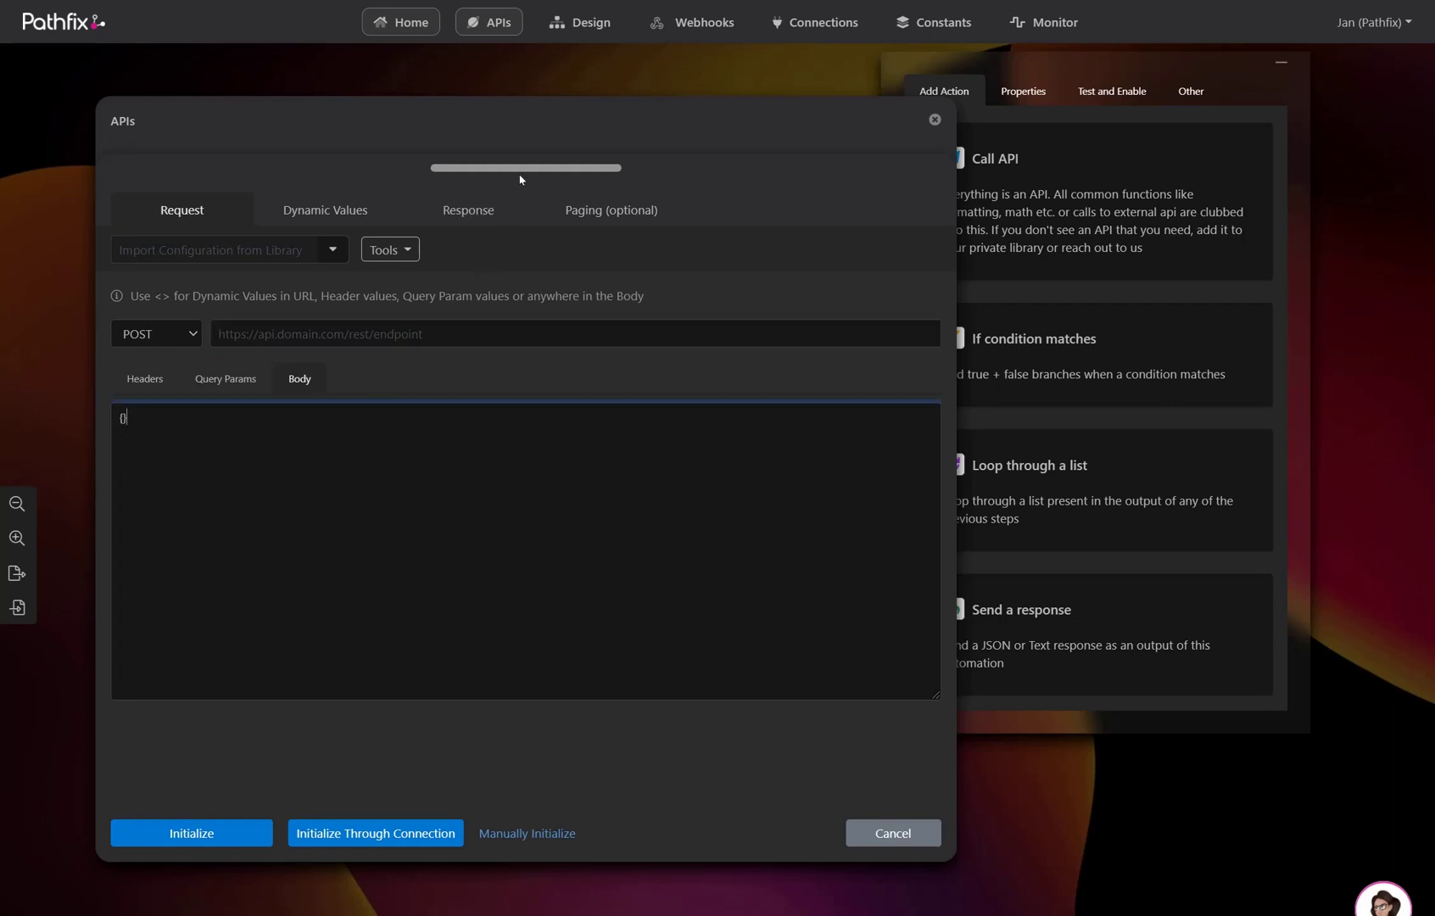
pyautogui.click(935, 119)
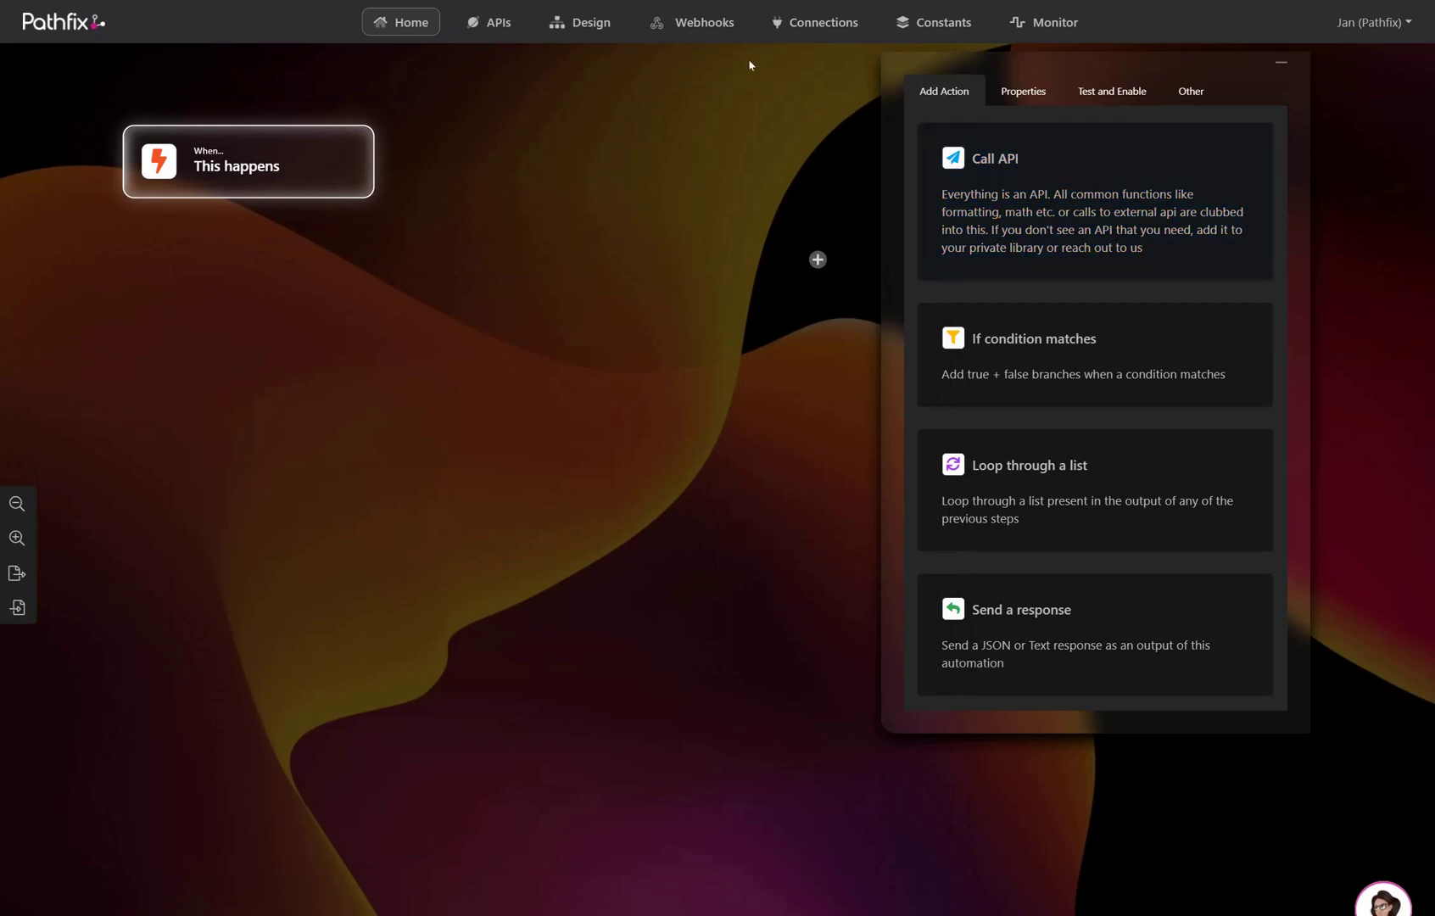
# - Browse the webhook types offered under Create New, then close the webhooks overview
pyautogui.click(725, 36)
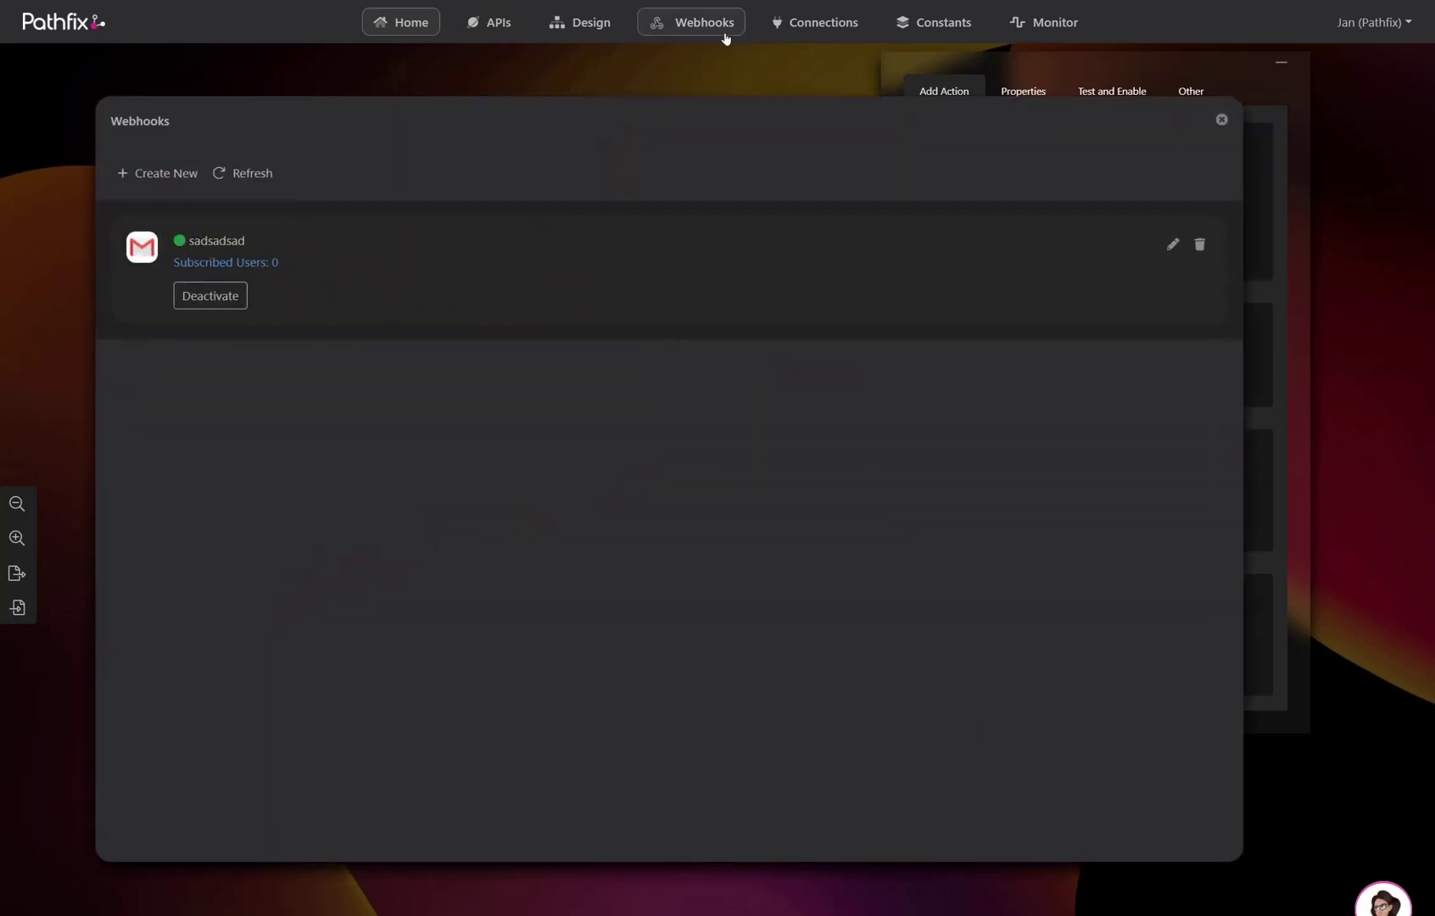
pyautogui.click(169, 173)
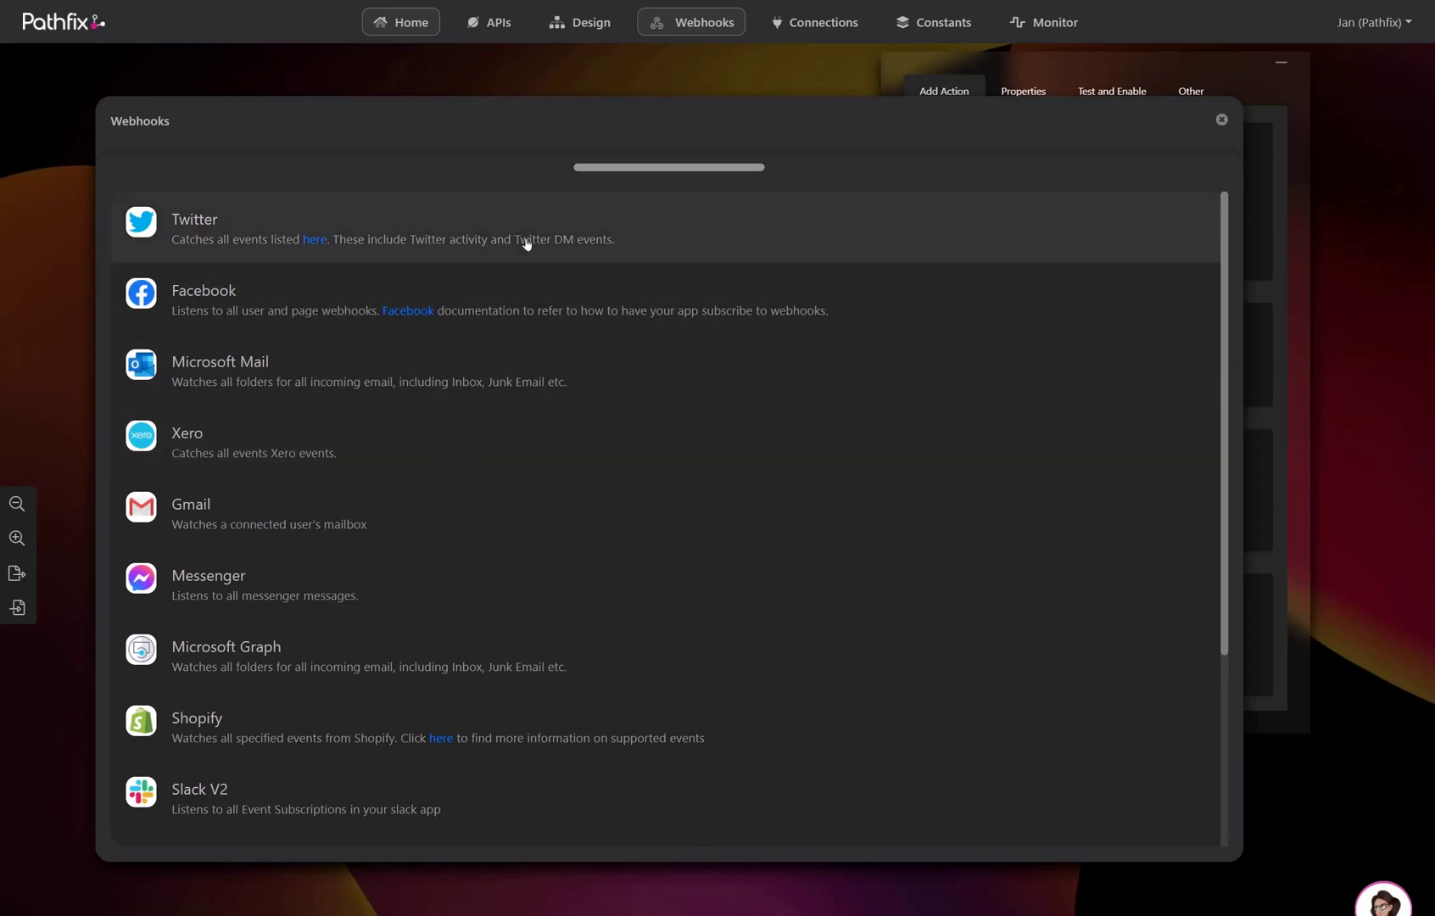
pyautogui.click(641, 169)
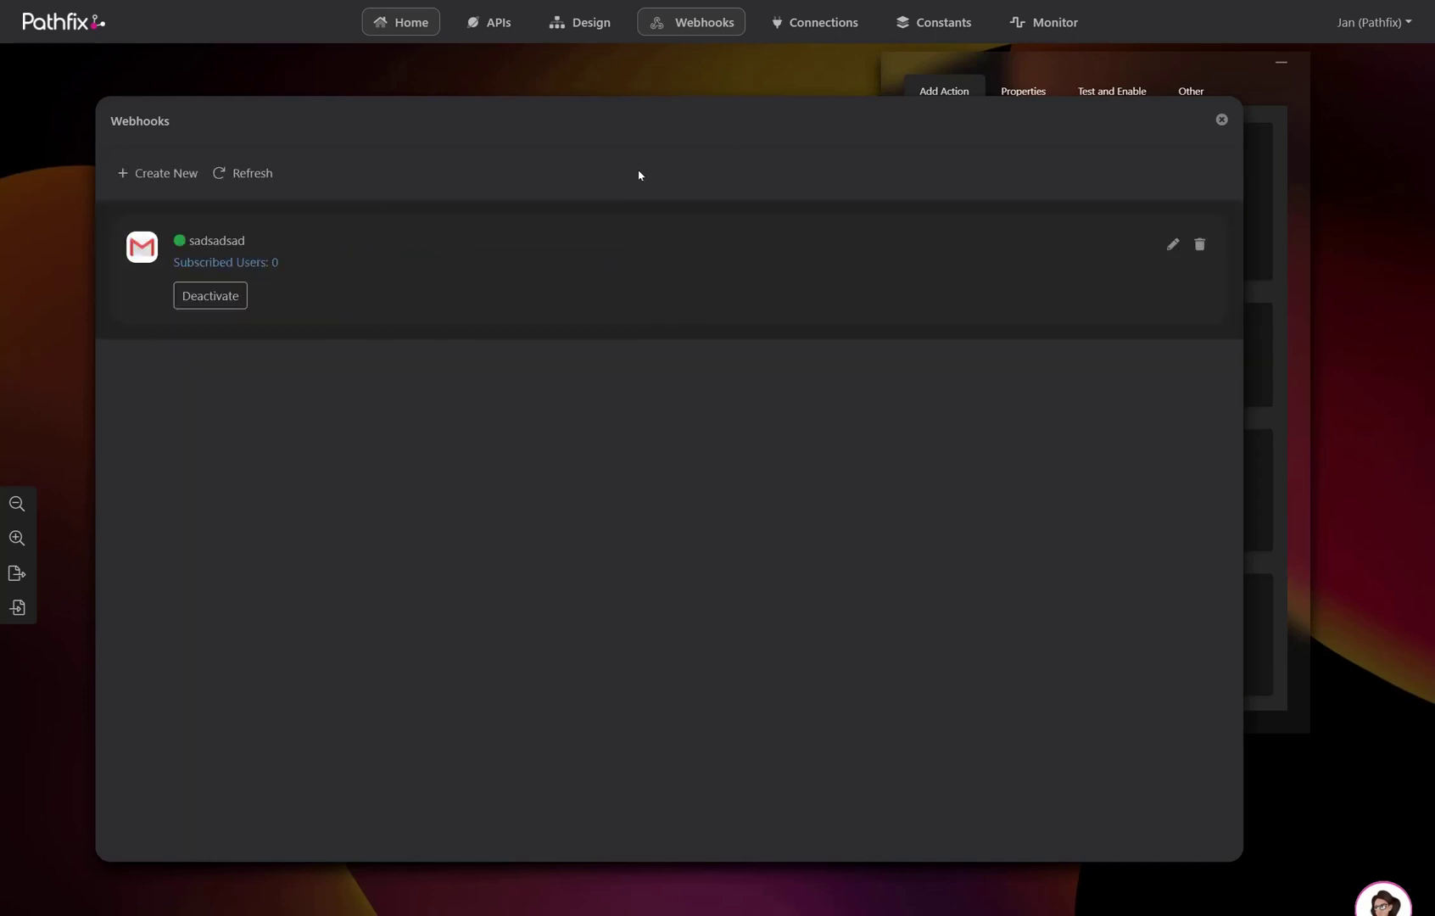
pyautogui.click(1221, 119)
pyautogui.click(841, 27)
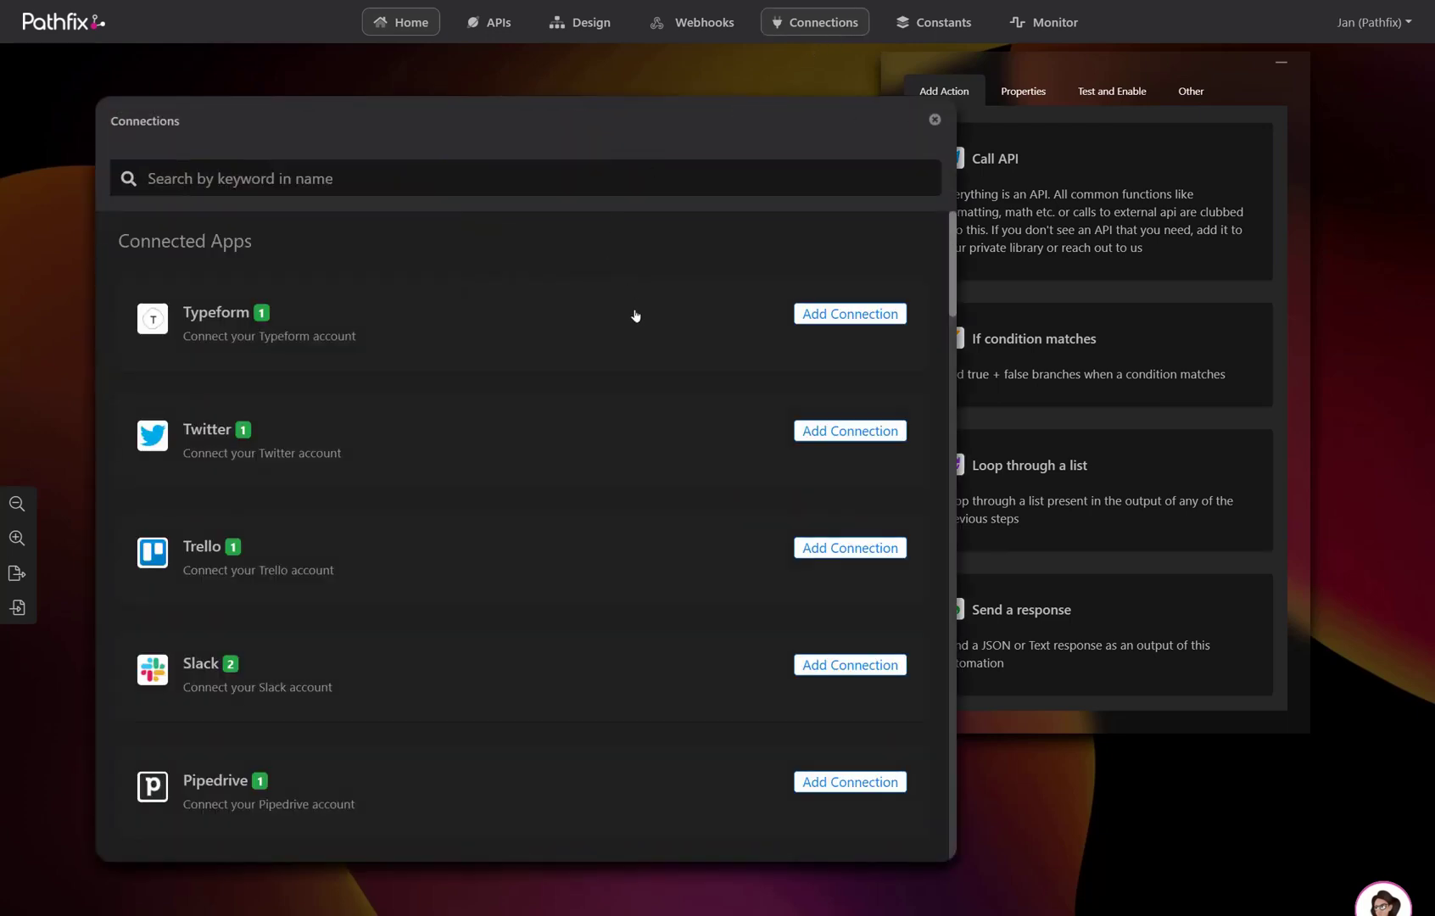
# - Expand and collapse Slack's two connections in the Connections list, then close the dialog
pyautogui.scroll(-3, 663, 324)
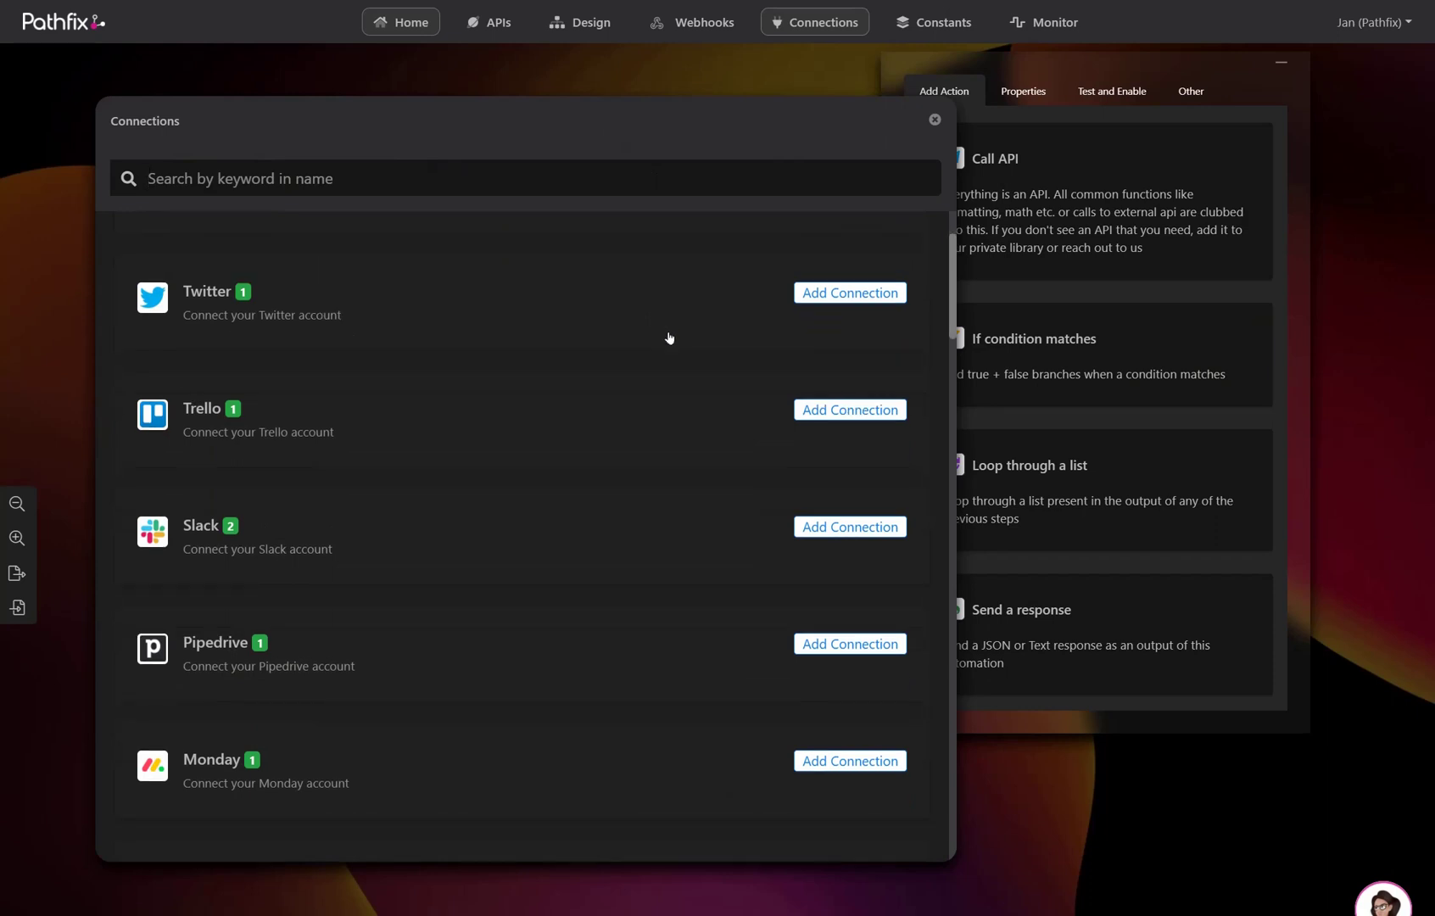
pyautogui.click(647, 476)
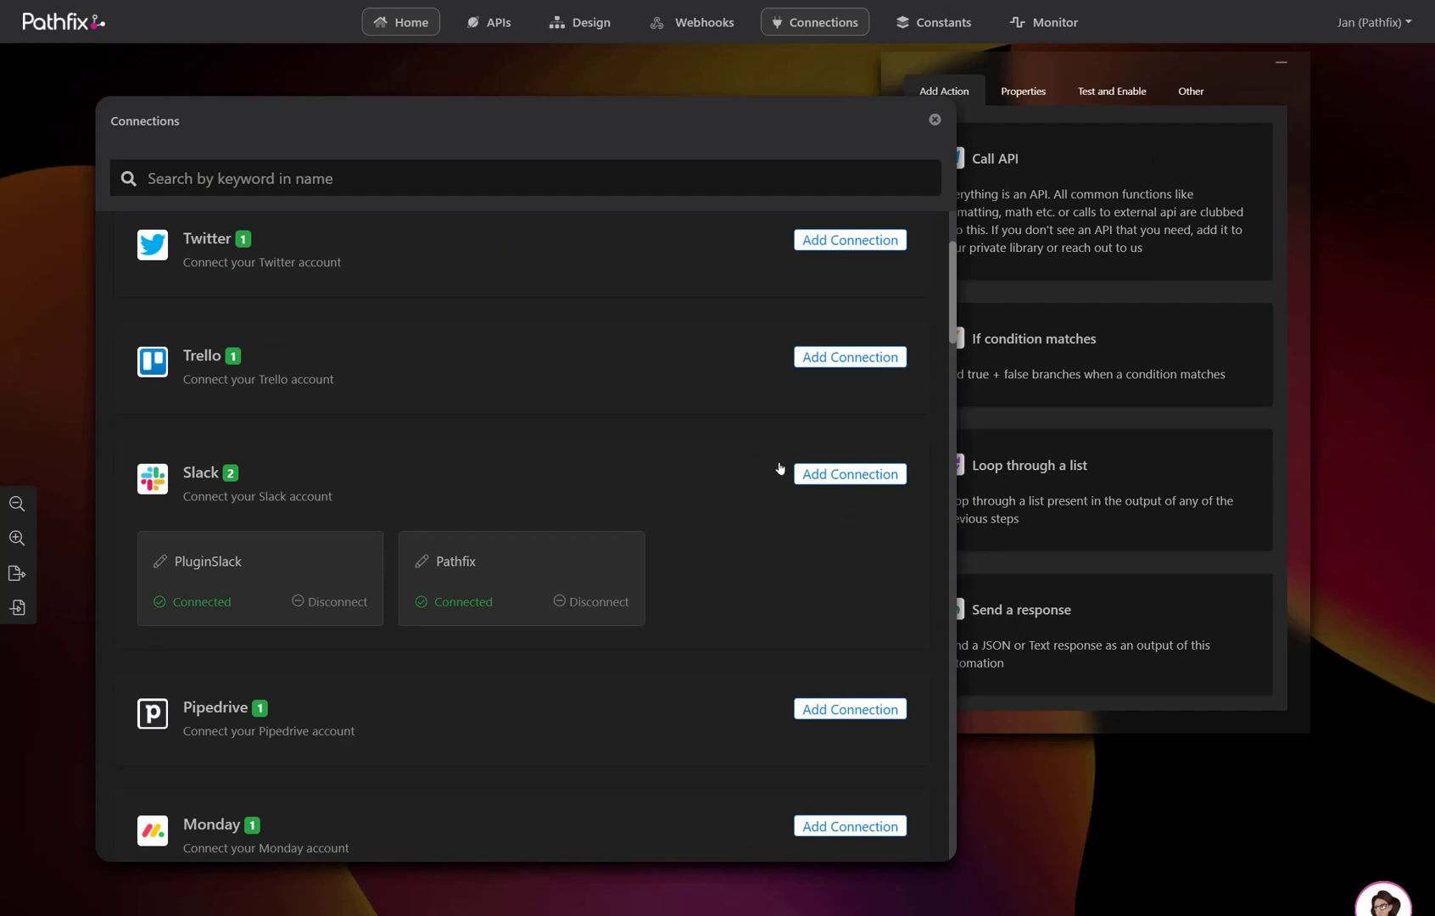
pyautogui.click(698, 468)
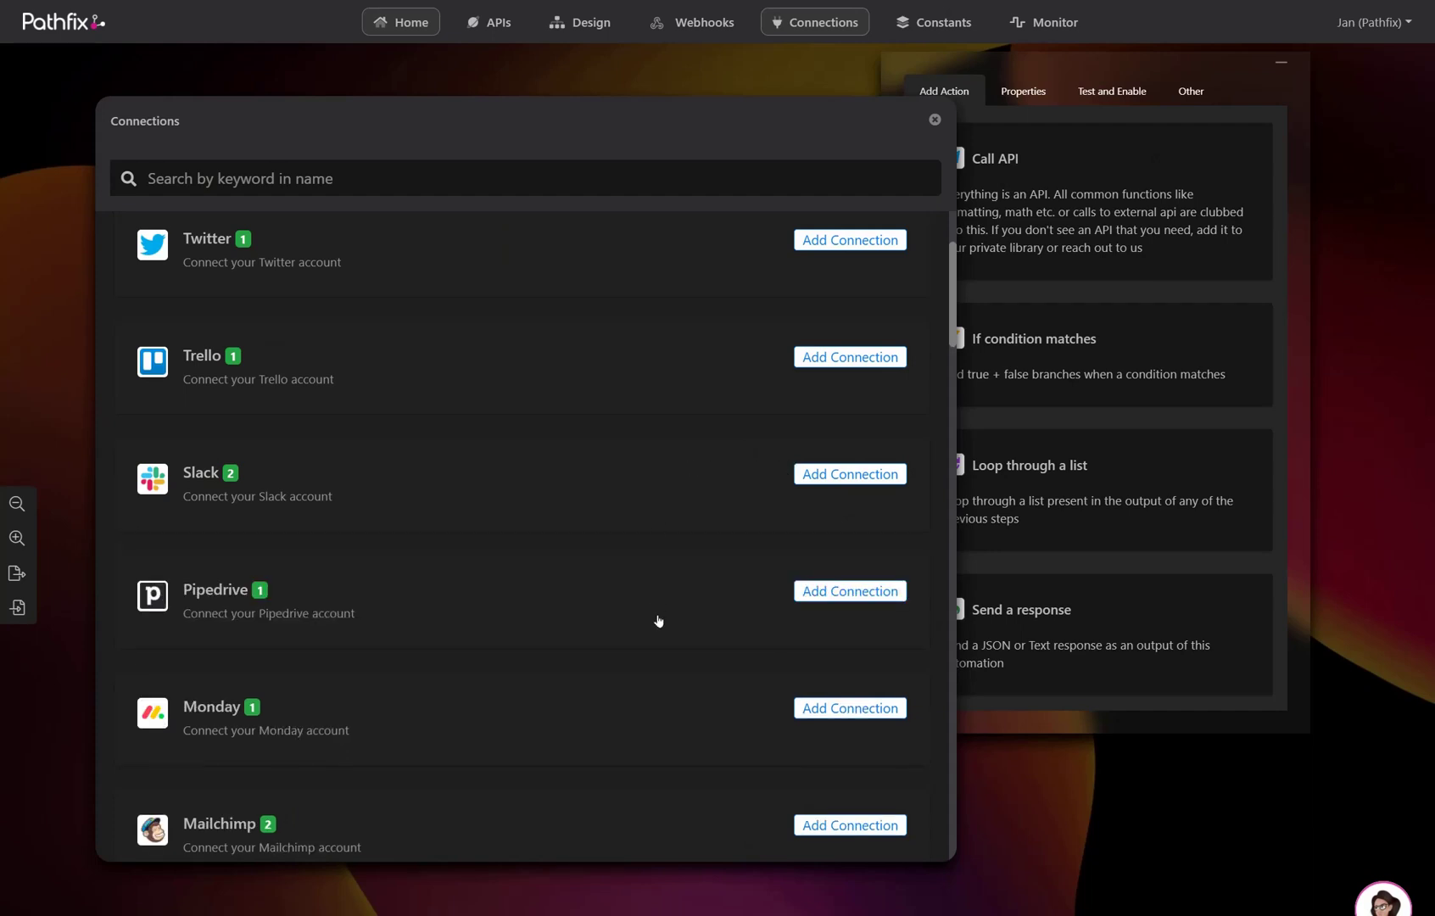
pyautogui.scroll(-1, 676, 666)
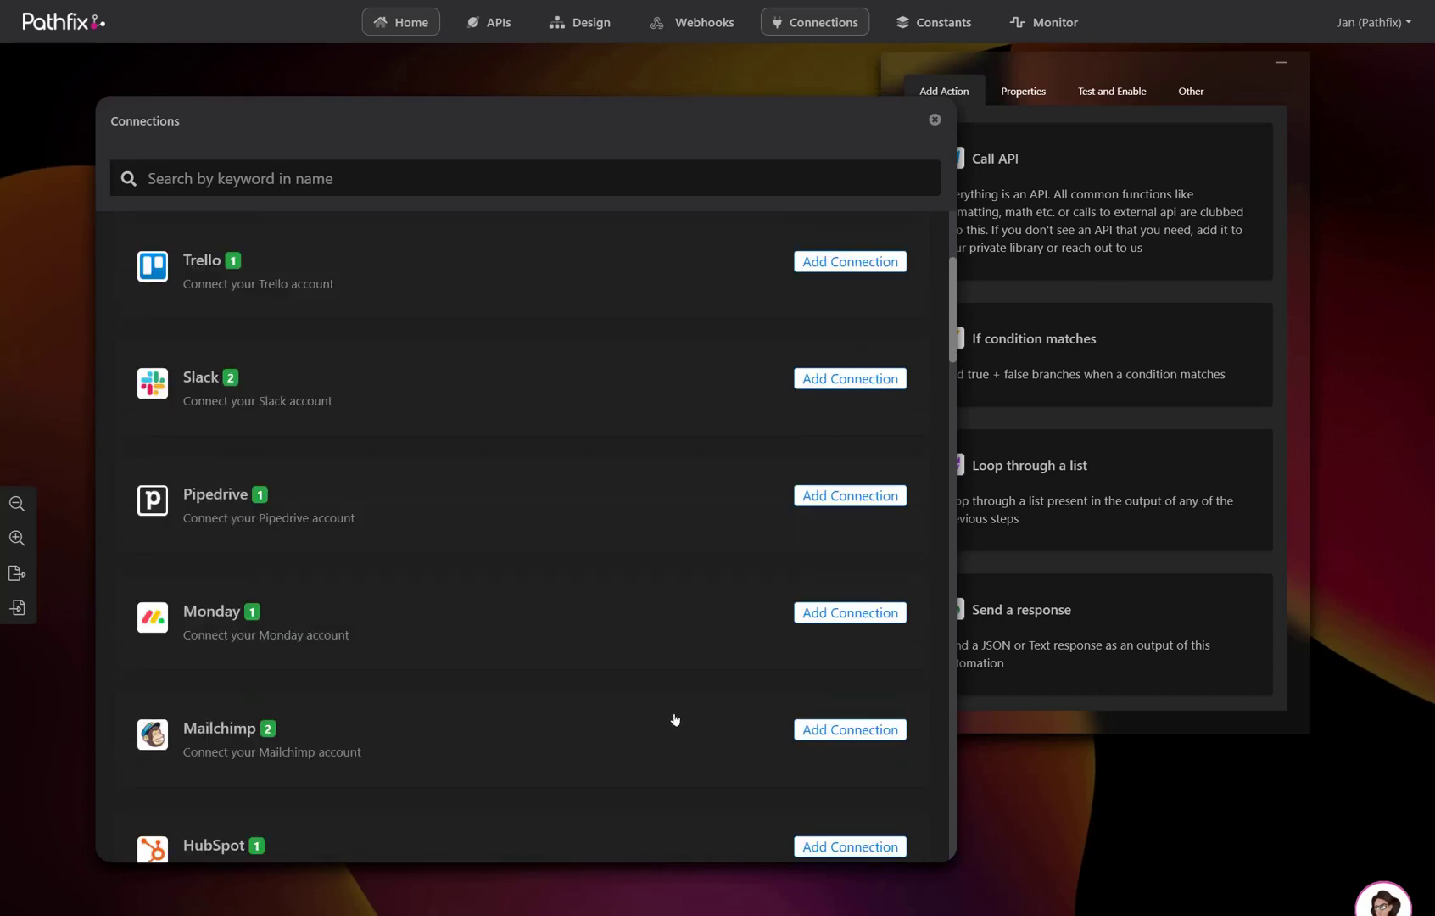
pyautogui.scroll(3, 878, 269)
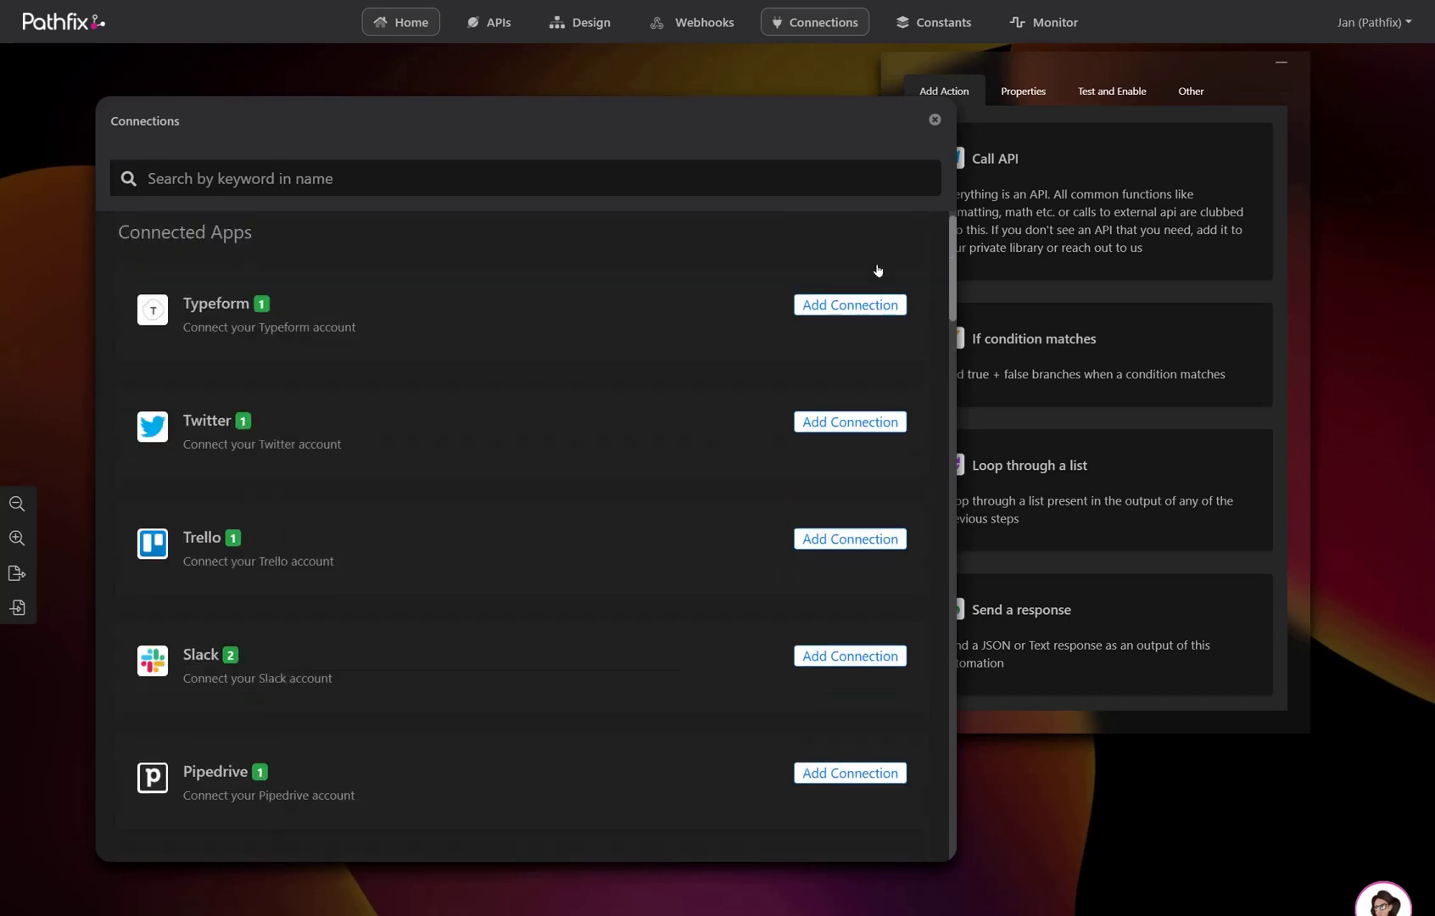
pyautogui.click(934, 121)
pyautogui.click(935, 35)
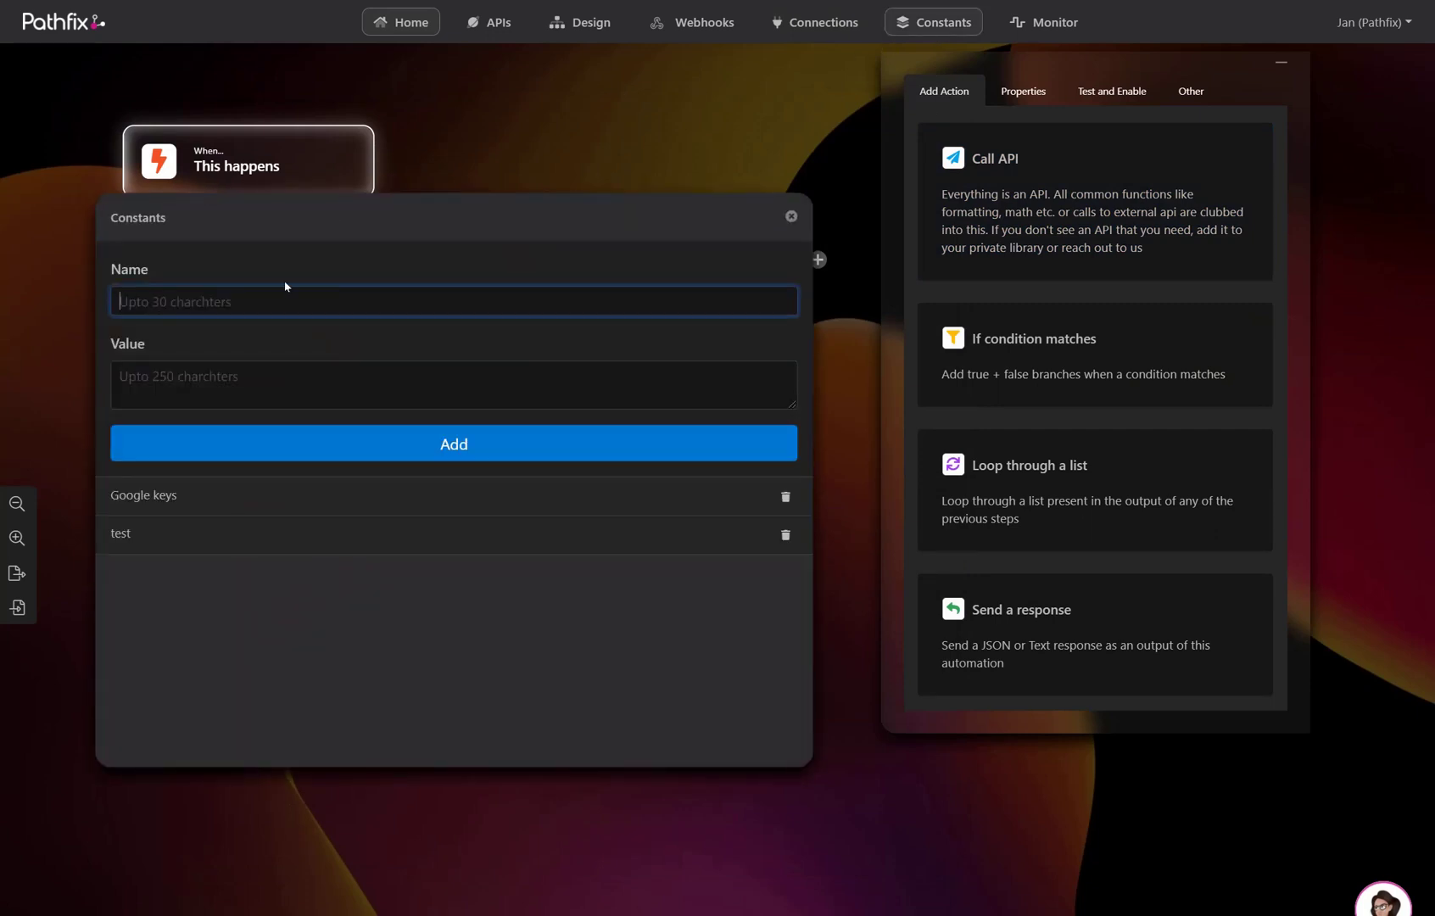
# - Add a constant named 'Google keys' with its API key as the value
pyautogui.write('Google keys')
pyautogui.press('Tab')
pyautogui.write('adssad')
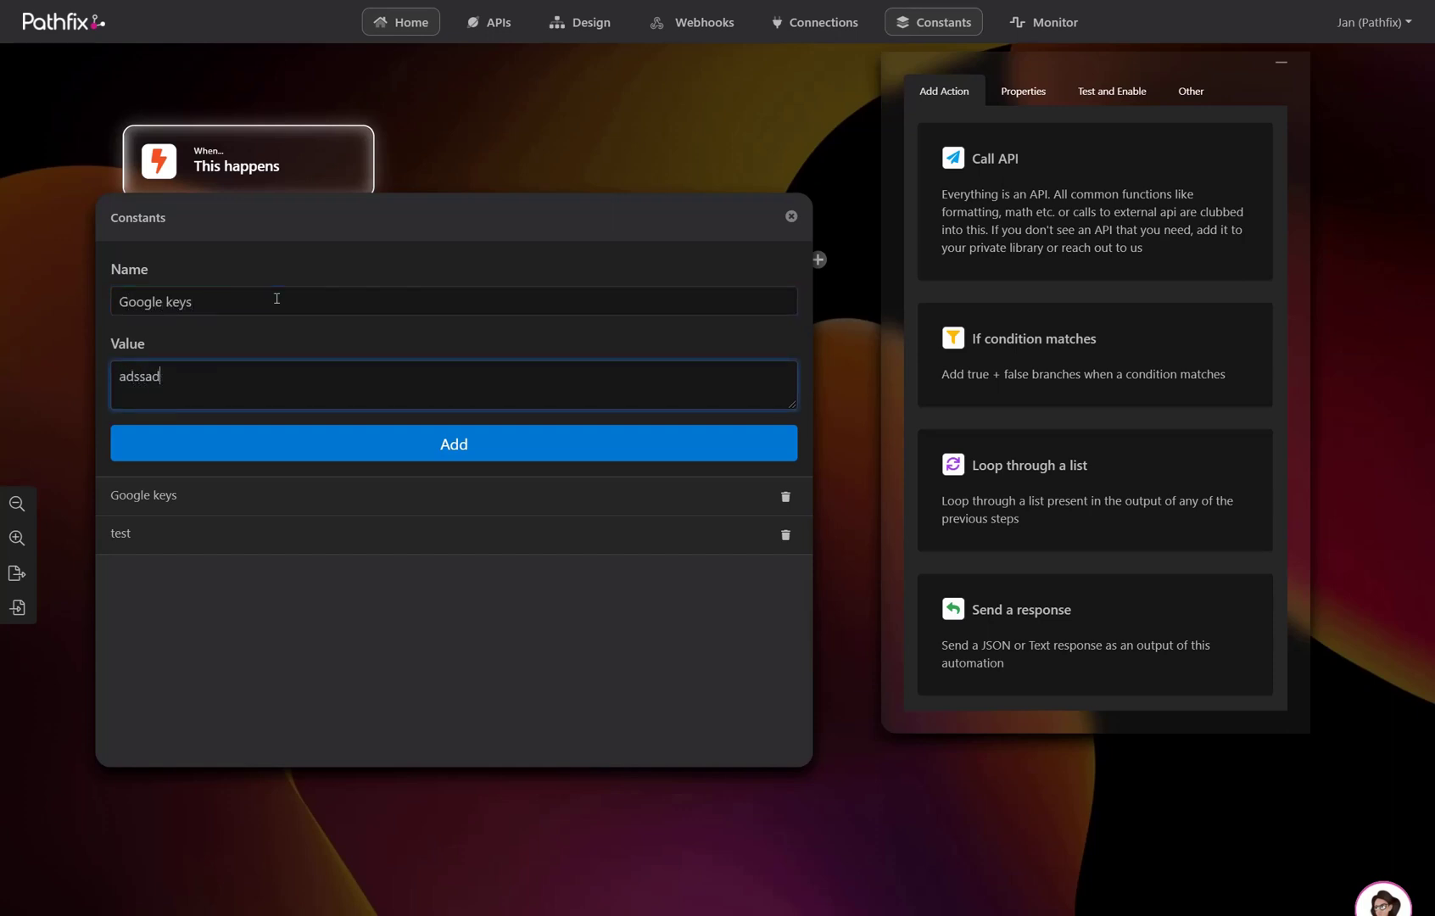
pyautogui.write('345FDR')
pyautogui.click(440, 445)
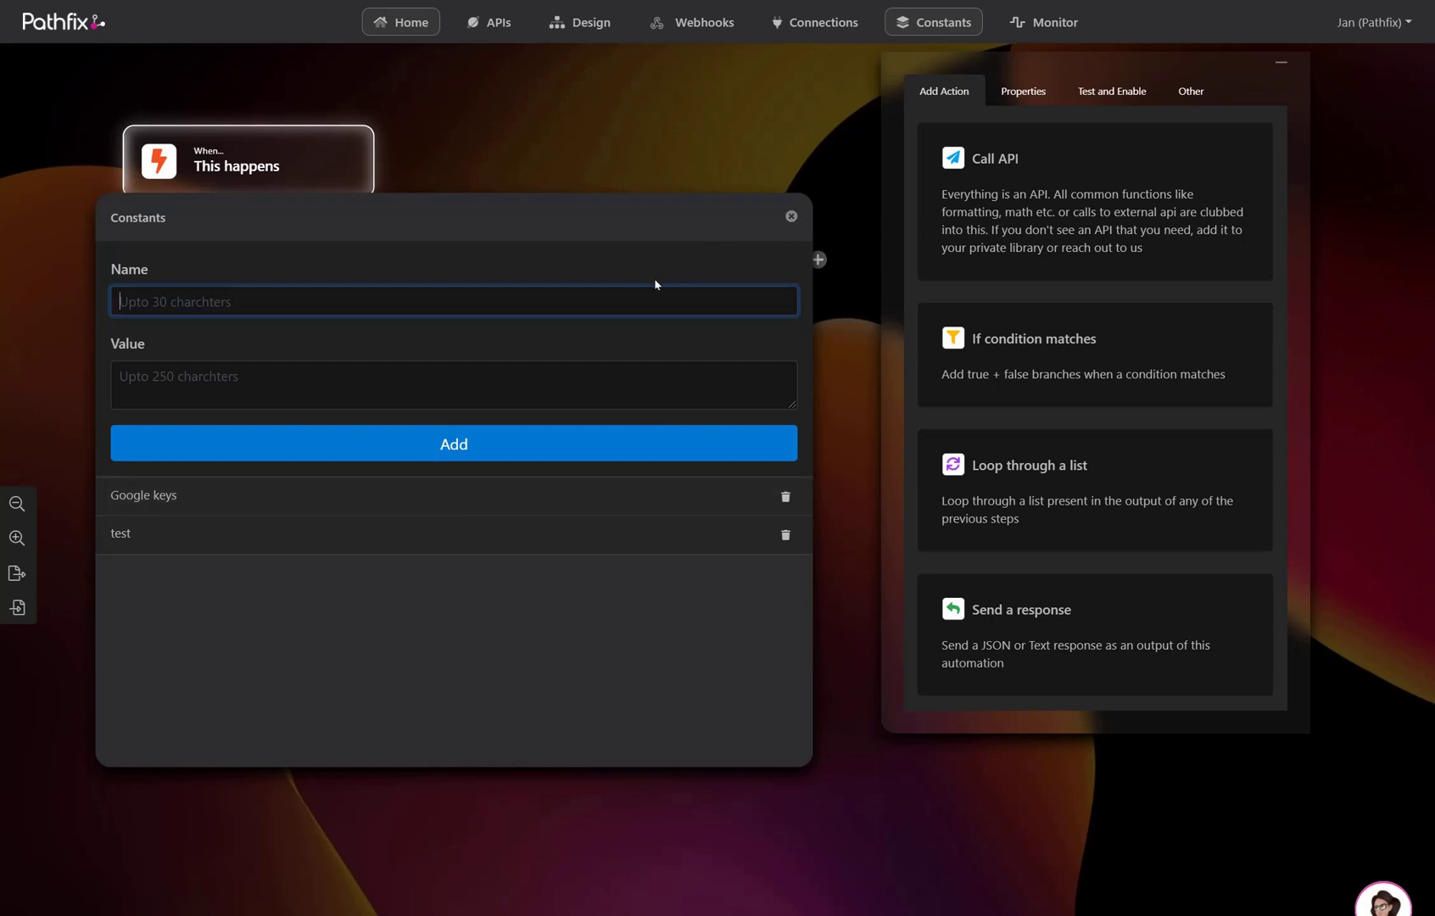
# - Close Constants, refresh the Monitor to confirm no recorded activity, and close it
pyautogui.click(789, 217)
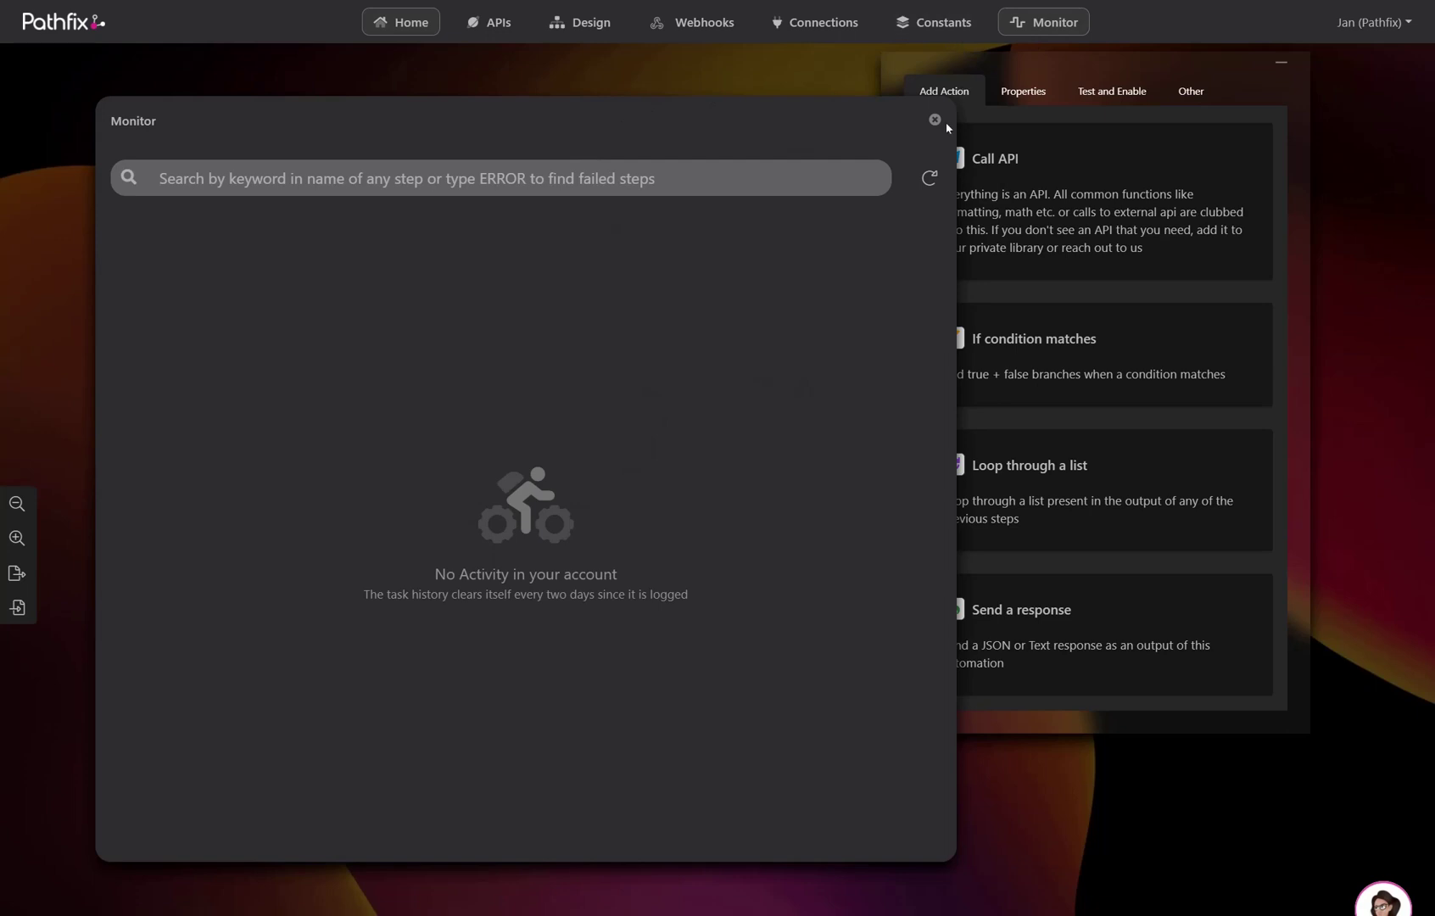
pyautogui.click(929, 181)
pyautogui.click(934, 120)
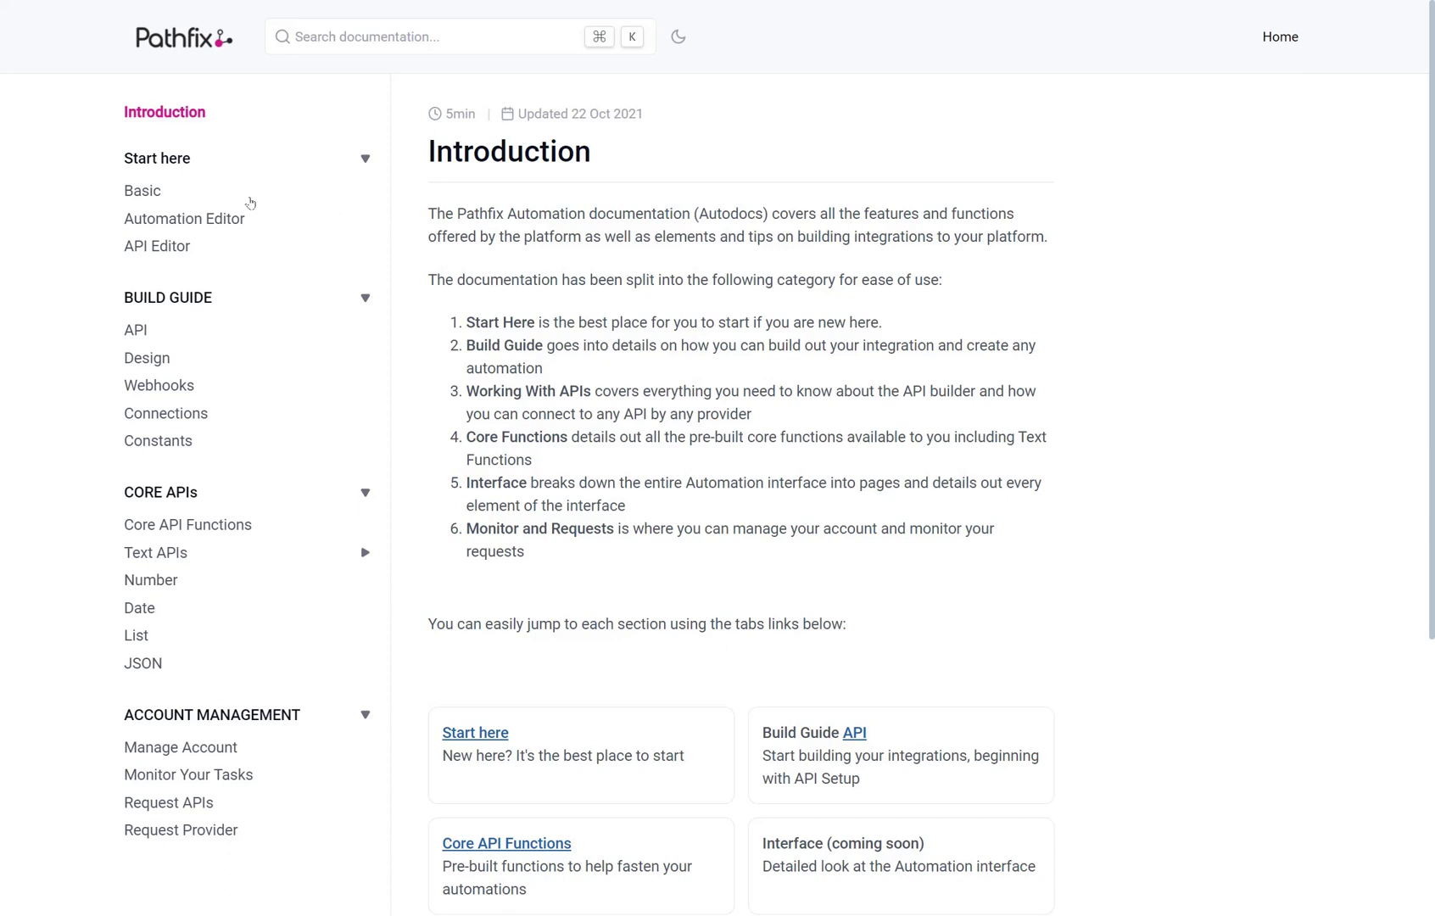
# - Browse the Basic, Automation Editor and API documentation pages, scrolling down the API page
pyautogui.click(147, 195)
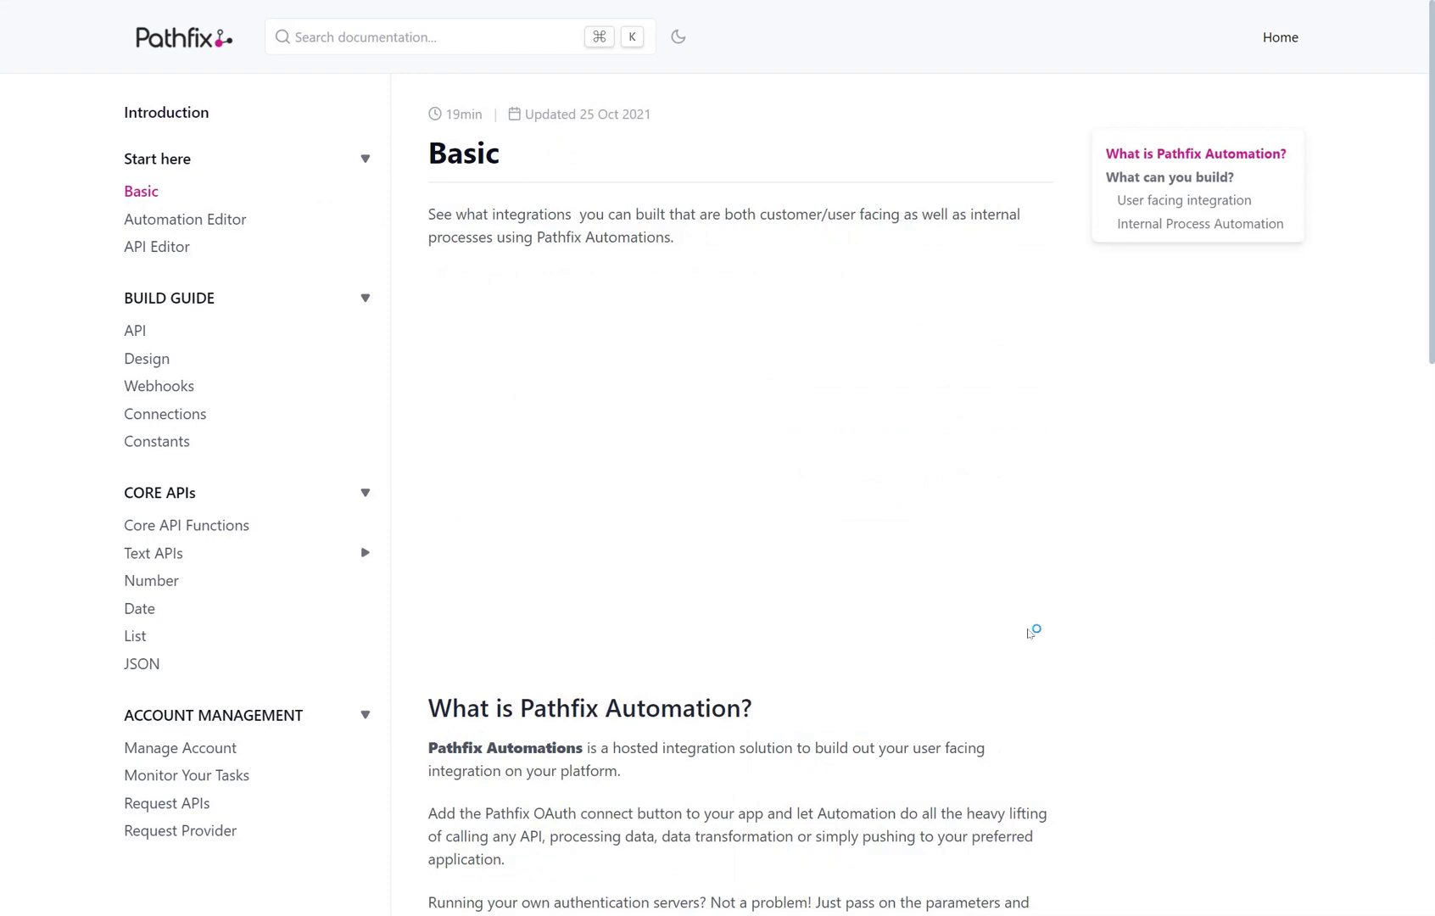
pyautogui.click(184, 219)
pyautogui.click(157, 331)
pyautogui.scroll(-10, 974, 489)
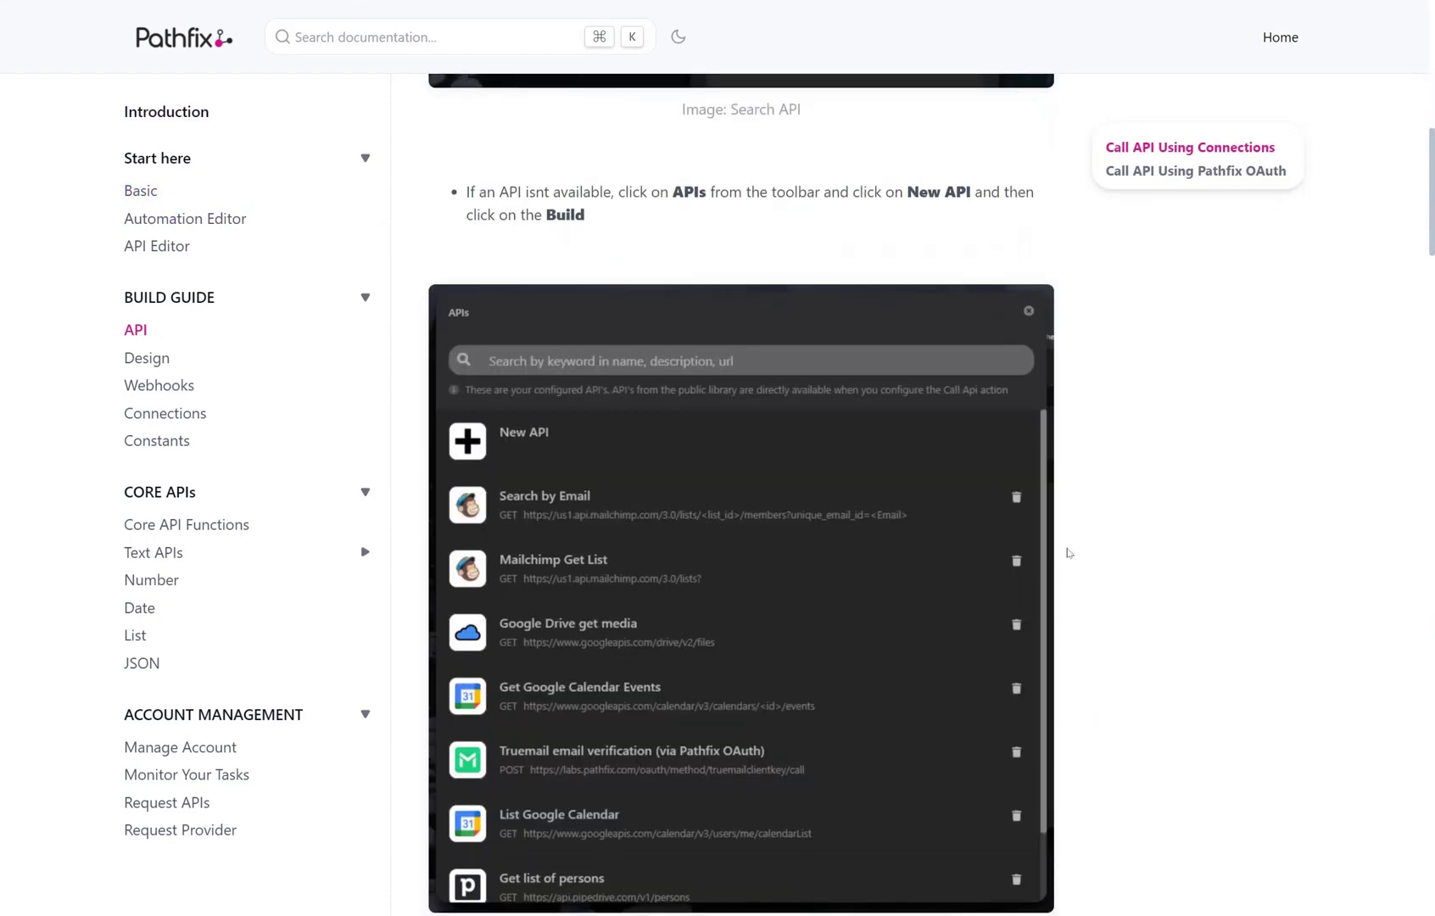
pyautogui.scroll(-9, 1068, 553)
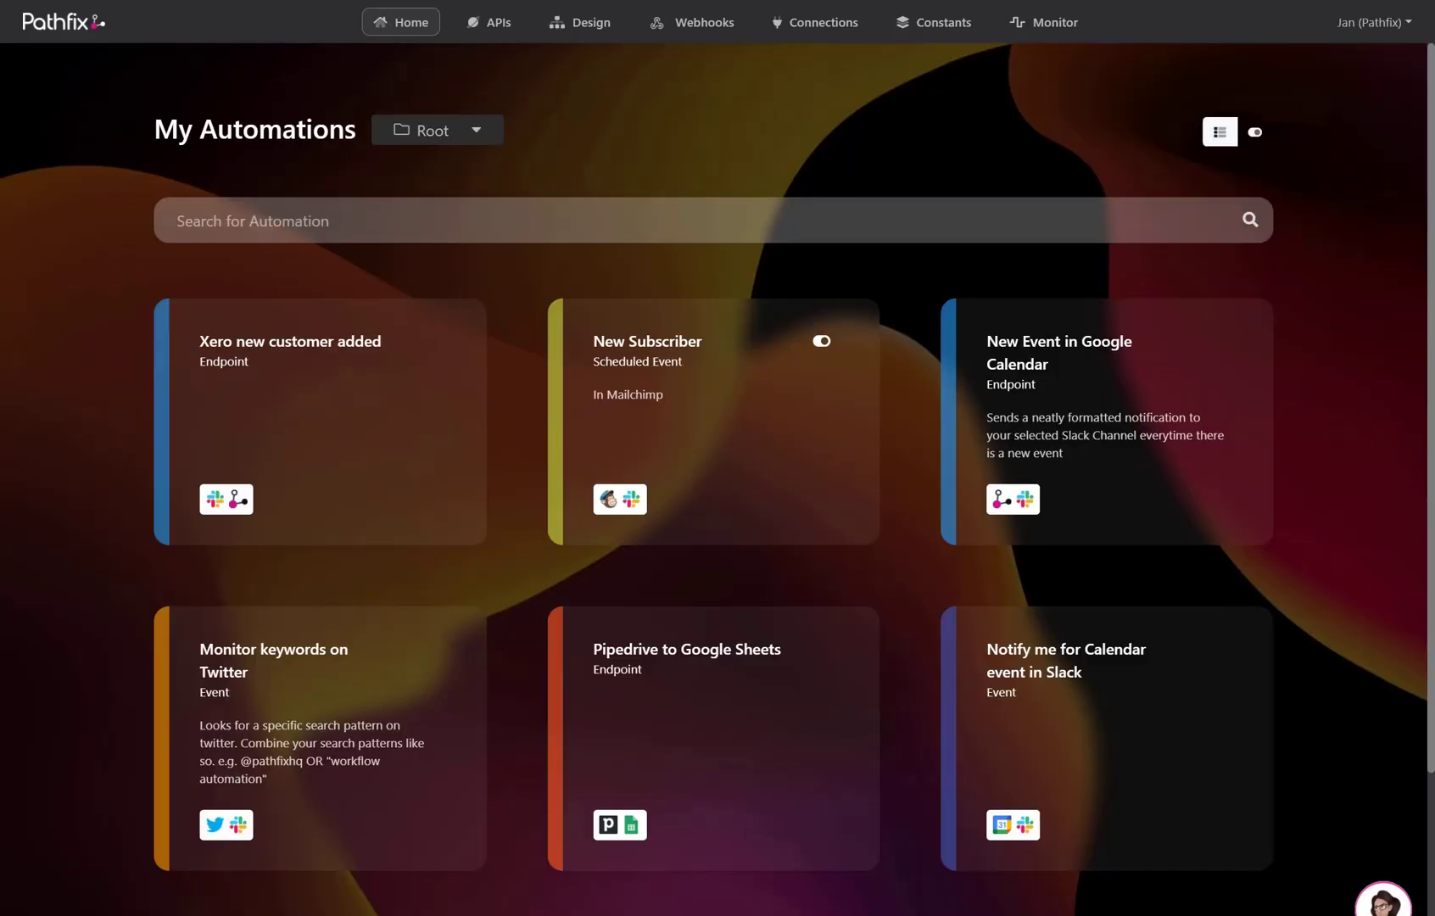